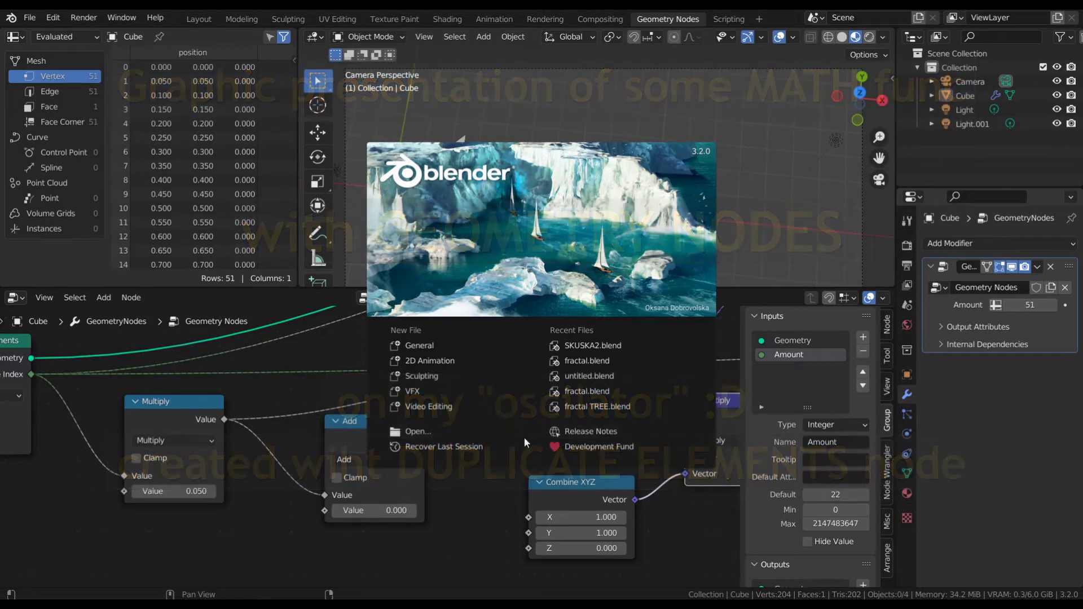
- Dismiss the splash screen, then set the Add value to 0.800 and the point count to 55
click(486, 503)
drag(373, 511, 395, 511)
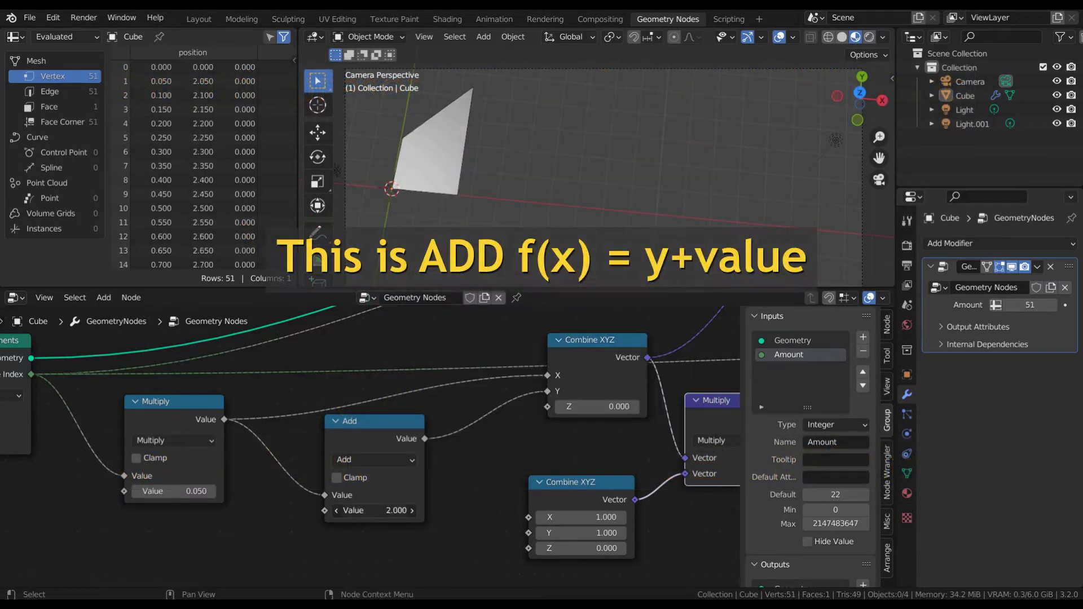
drag(1031, 305, 1055, 304)
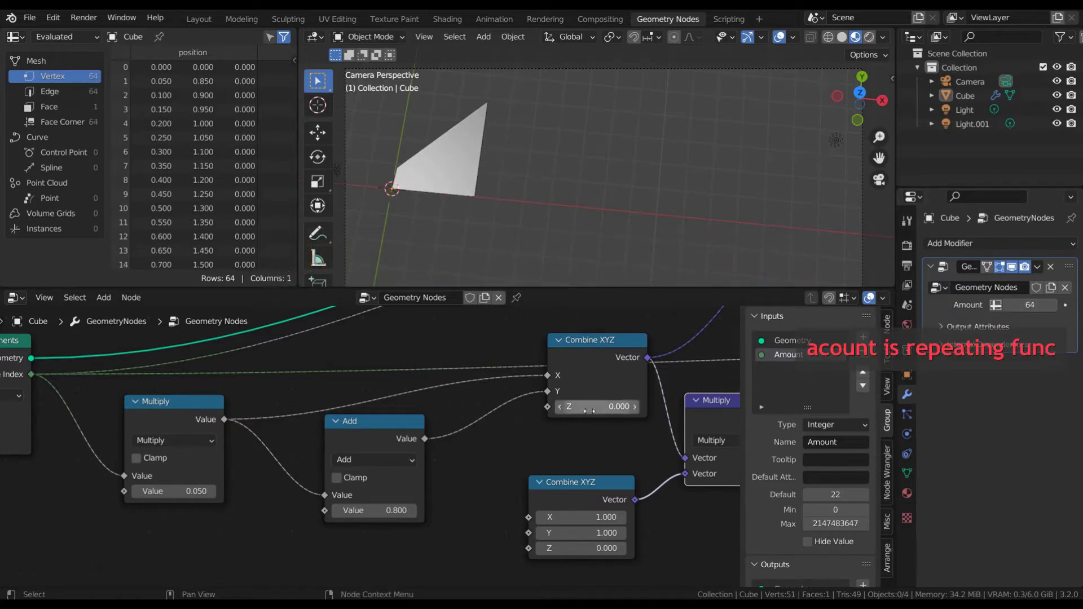
- Switch the Math node to Power, raise the points to 204 and reshape with the exponent
click(392, 458)
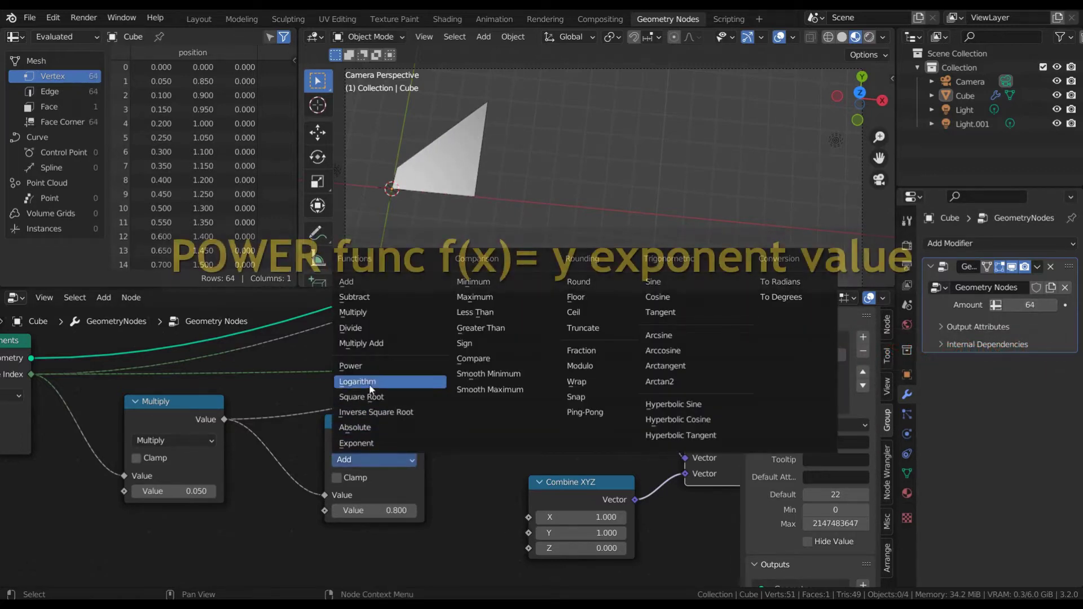
click(372, 366)
drag(1030, 305, 1055, 304)
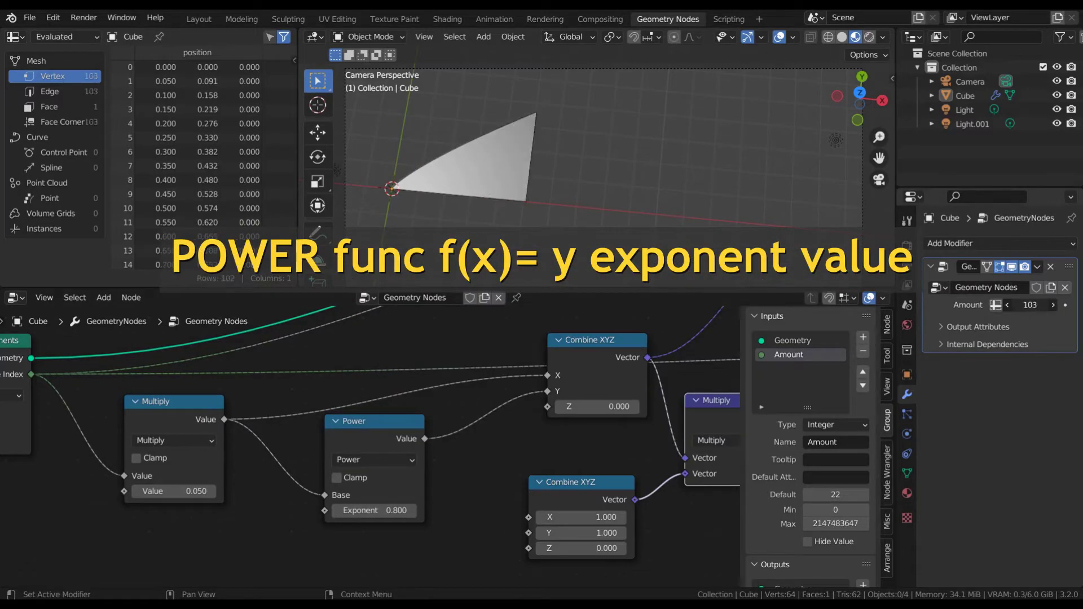
drag(367, 511, 365, 520)
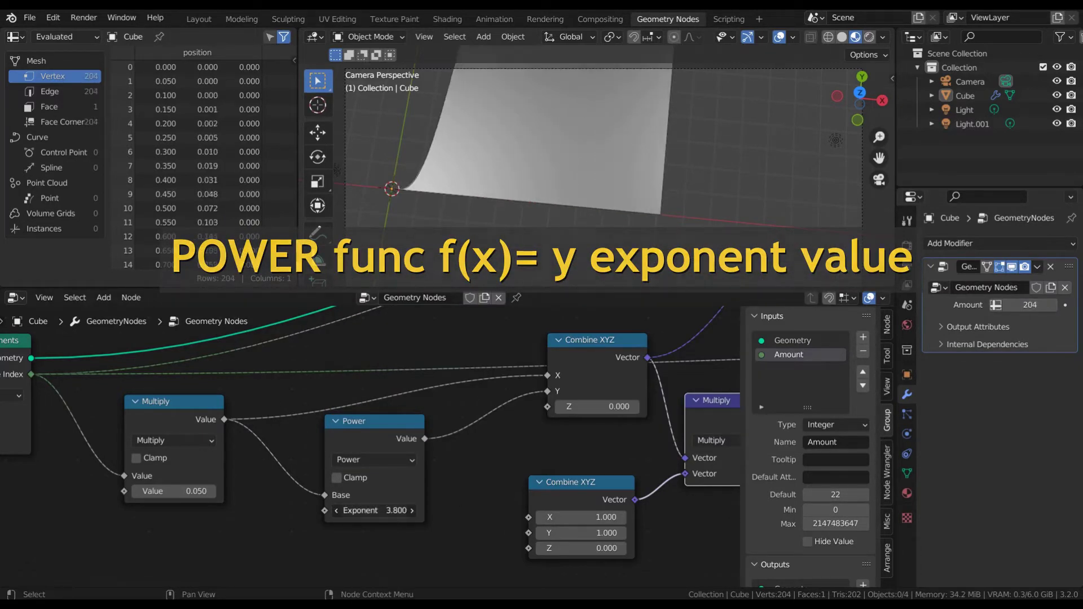
- Change the Math node to Exponent and reduce the point Amount to 70
click(371, 460)
click(377, 435)
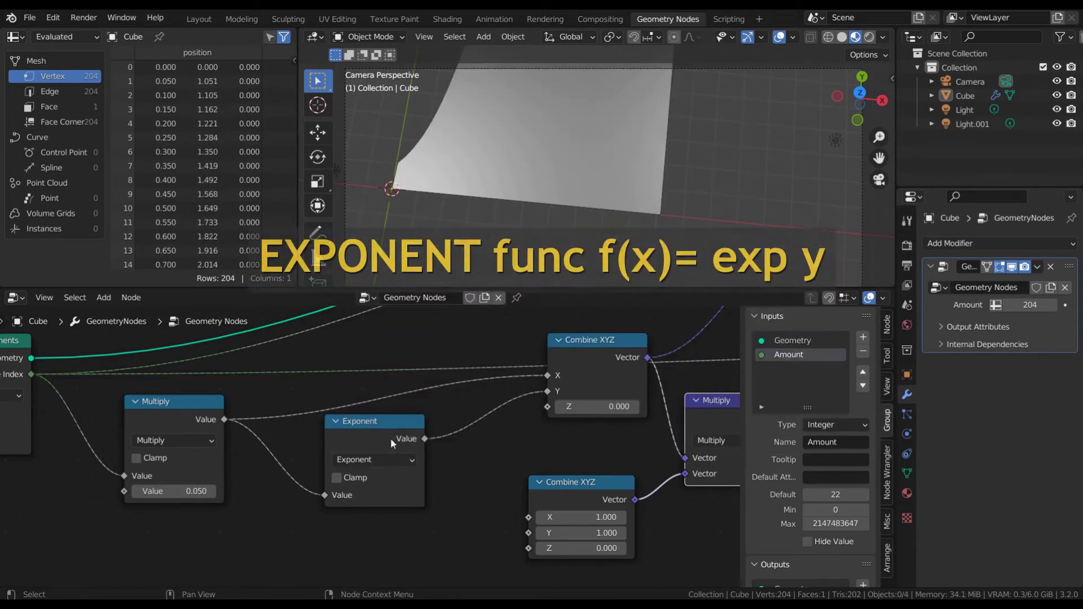
drag(1028, 305, 1005, 304)
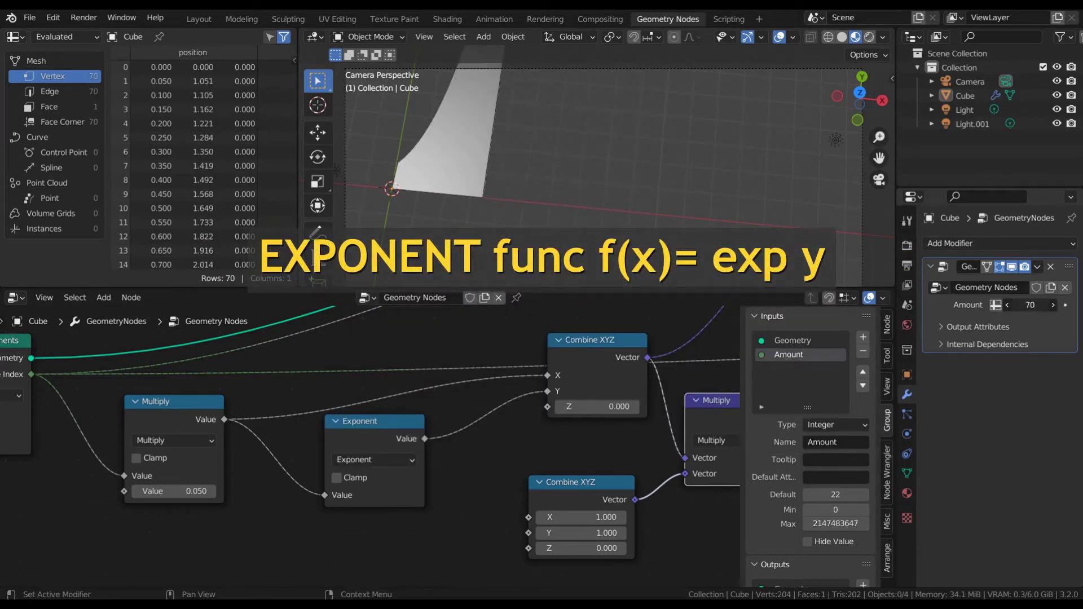
- Cycle the Math node through Sine, Cosine, Tangent and Fraction, lengthening the wave with more points
click(380, 460)
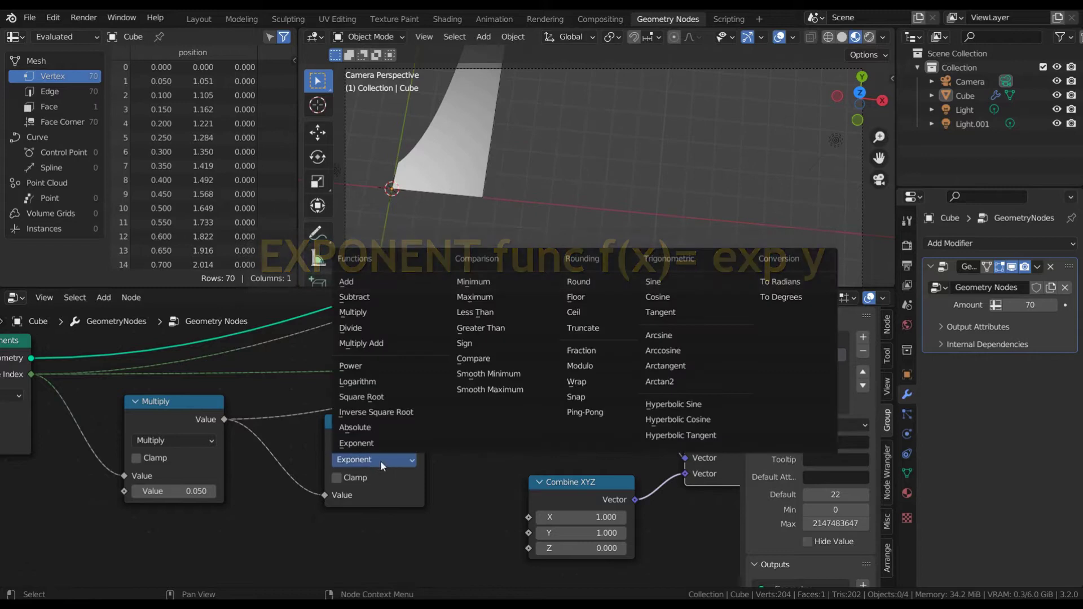
click(654, 282)
drag(1031, 305, 1055, 304)
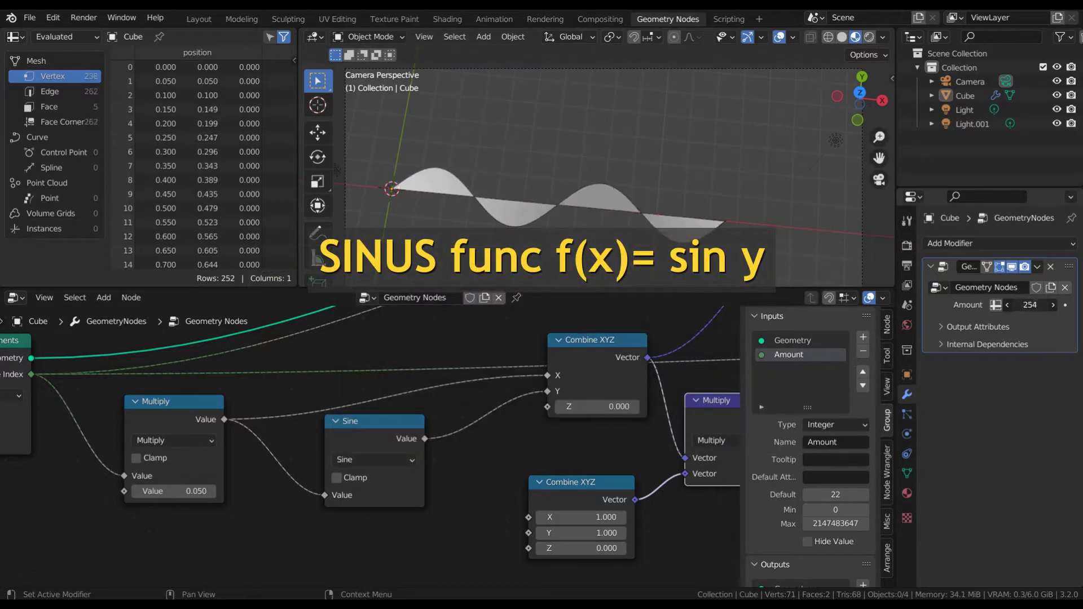
click(349, 461)
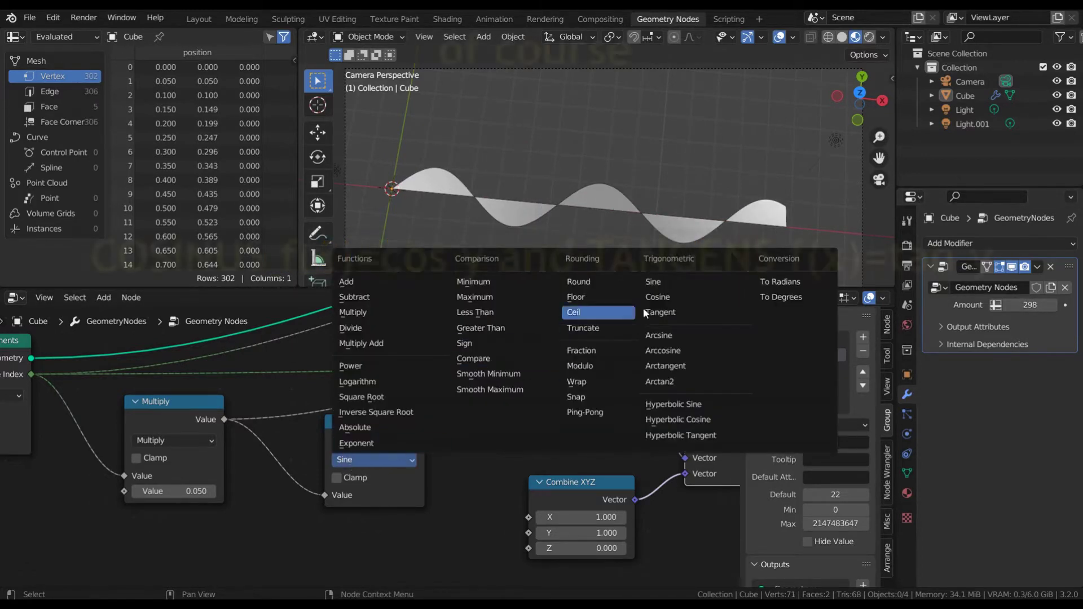
click(658, 297)
click(372, 460)
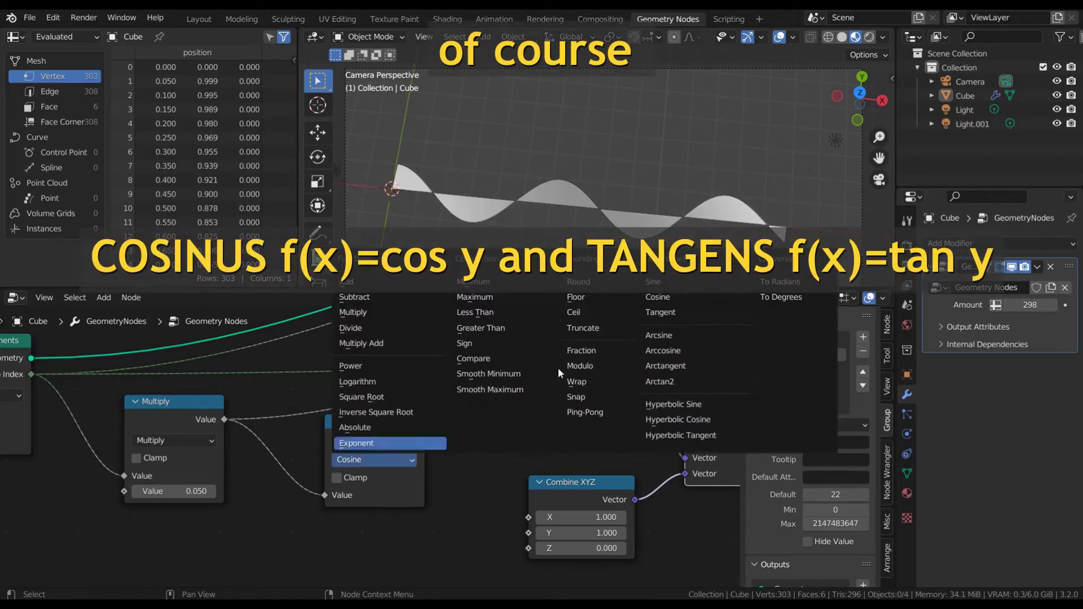
click(638, 328)
click(371, 459)
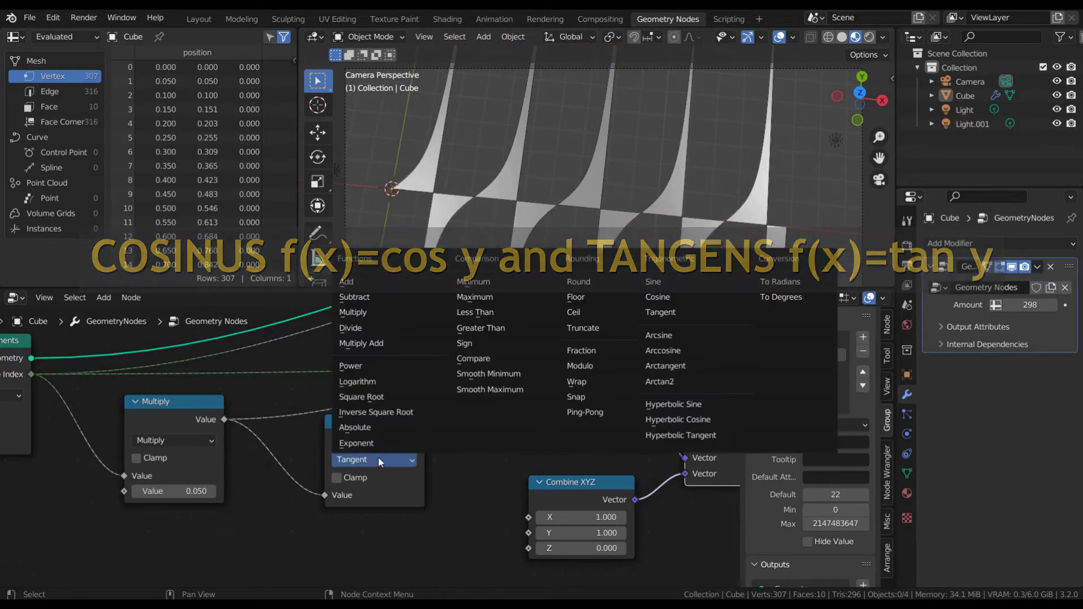
click(581, 351)
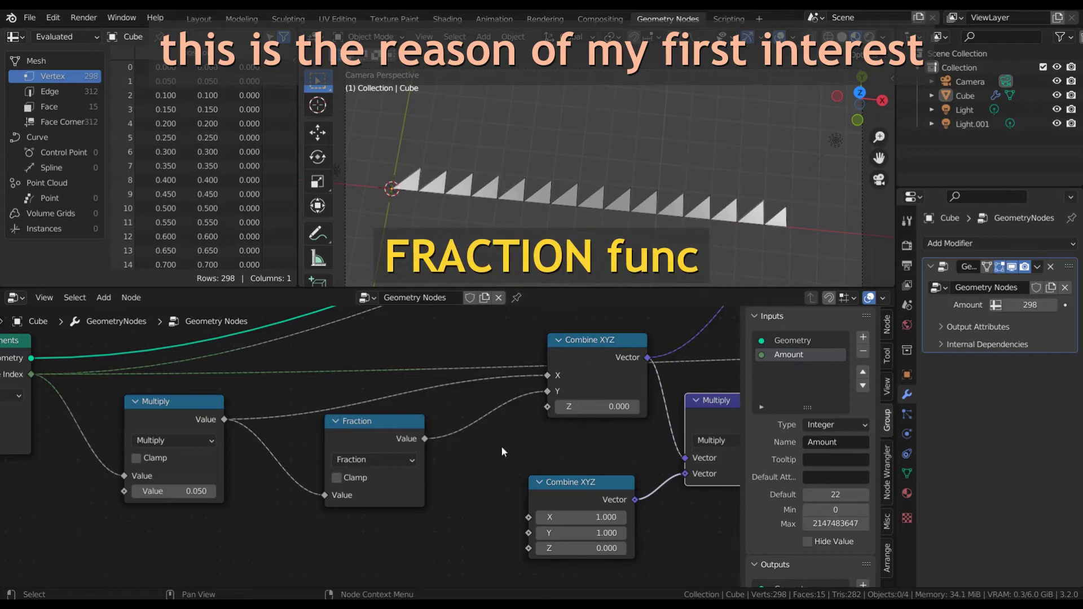
- Set the Math node to Modulo 1.400, with Combine XYZ Y at 2.300 and 165 points
click(372, 460)
click(580, 366)
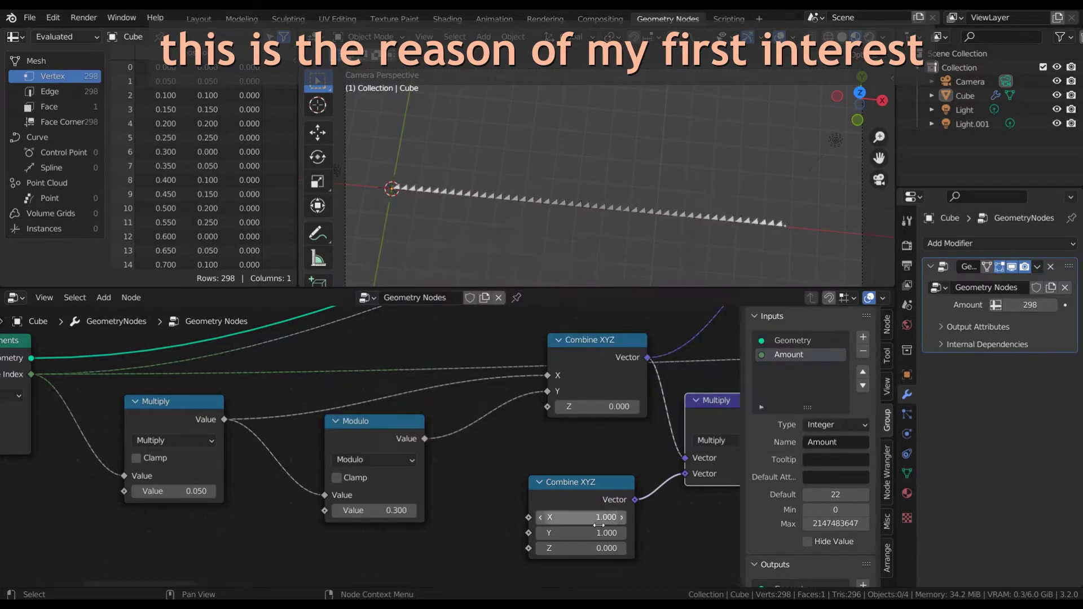
drag(582, 532, 599, 532)
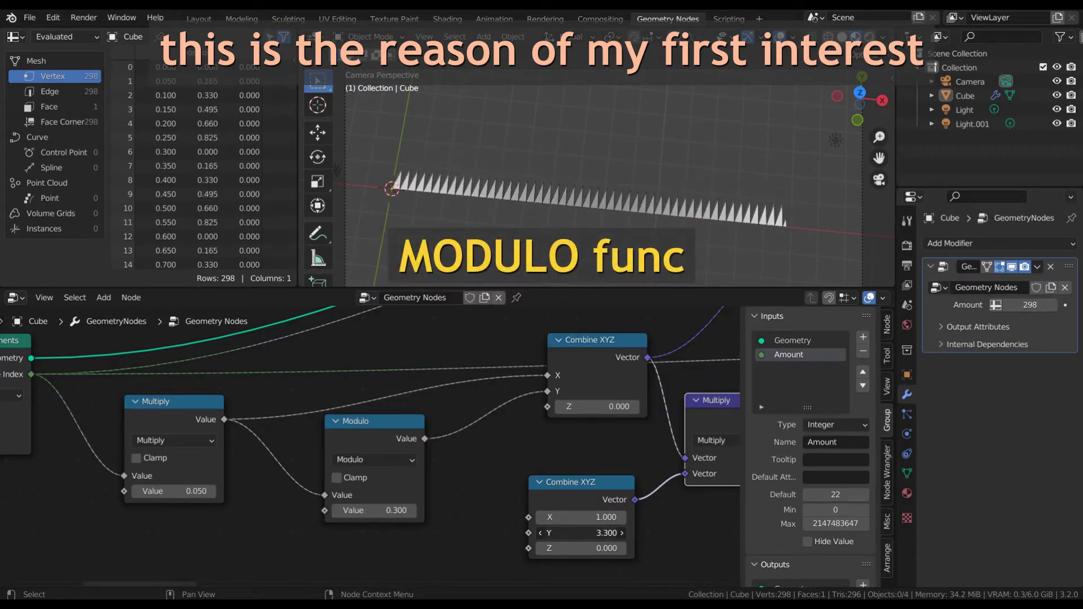
drag(367, 516, 401, 516)
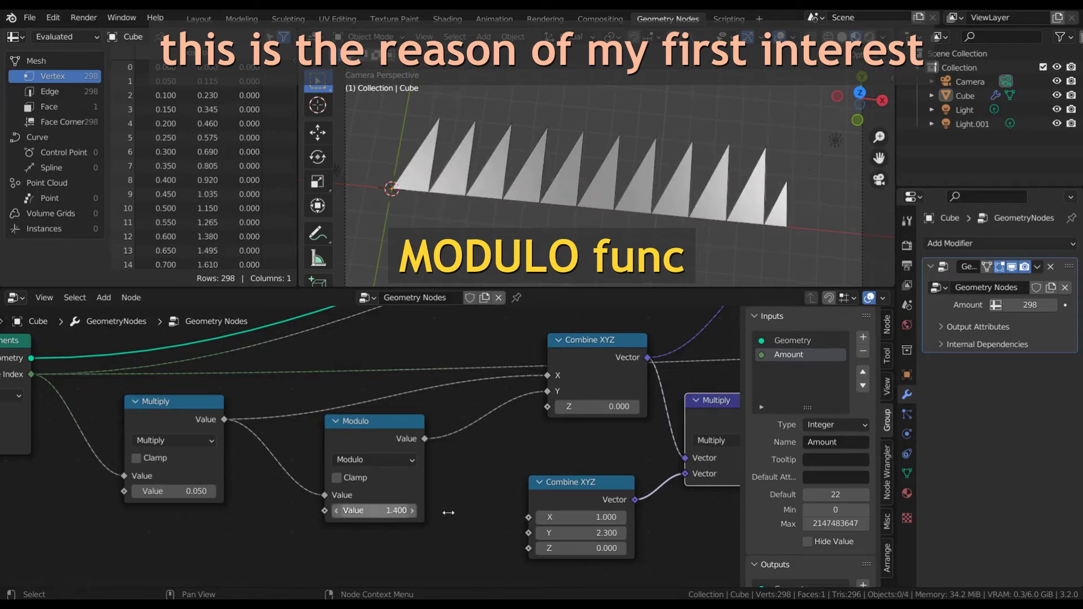
drag(1031, 305, 999, 305)
- Switch the Math node to Wrap with Min -2.100, reset Combine XYZ Y to 1, and use 262 points
click(364, 460)
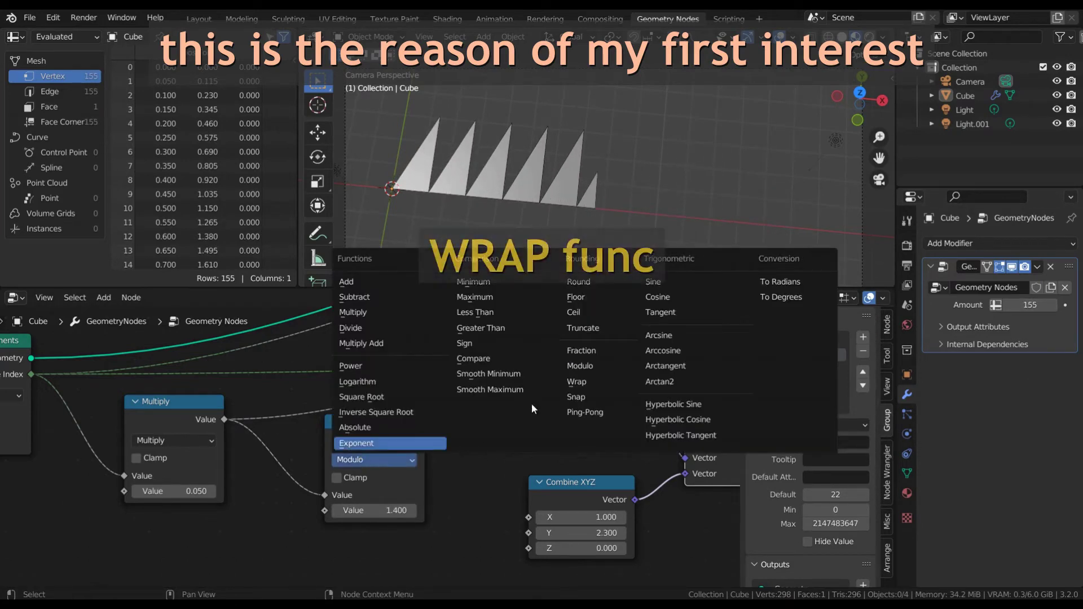
click(591, 381)
drag(391, 527, 431, 527)
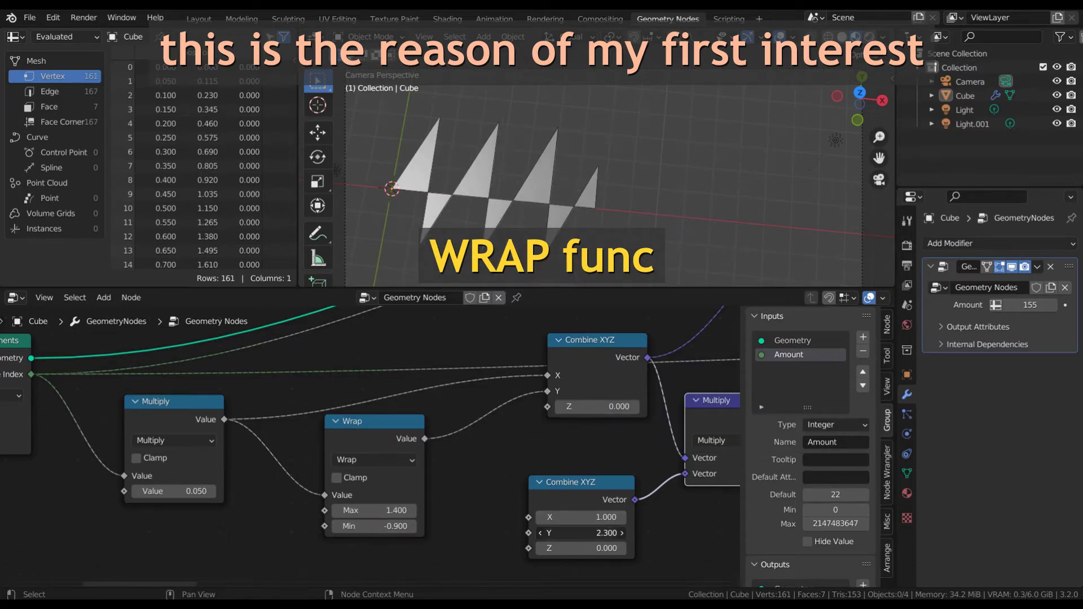
text(1)
key(Return)
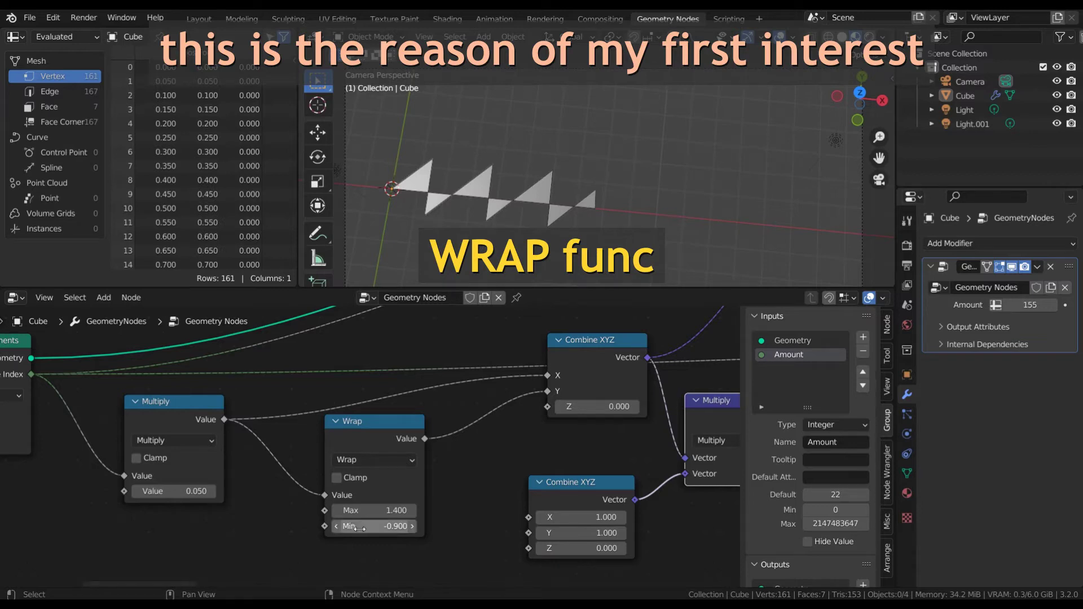
mouse_move(389, 527)
mouse_down()
mouse_move(362, 526)
mouse_move(406, 510)
mouse_up()
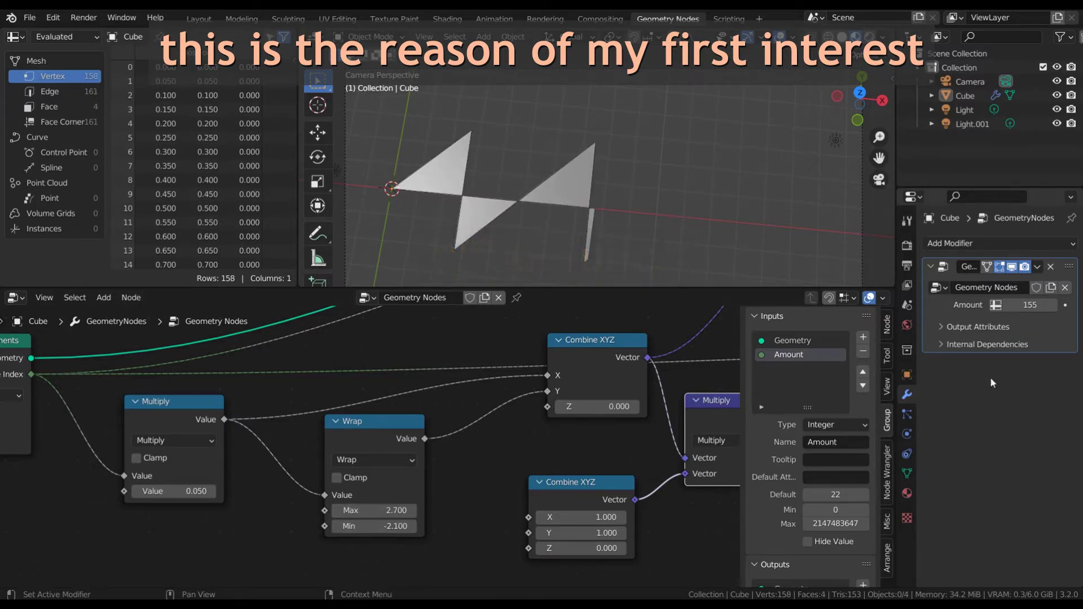
drag(1031, 304, 1050, 305)
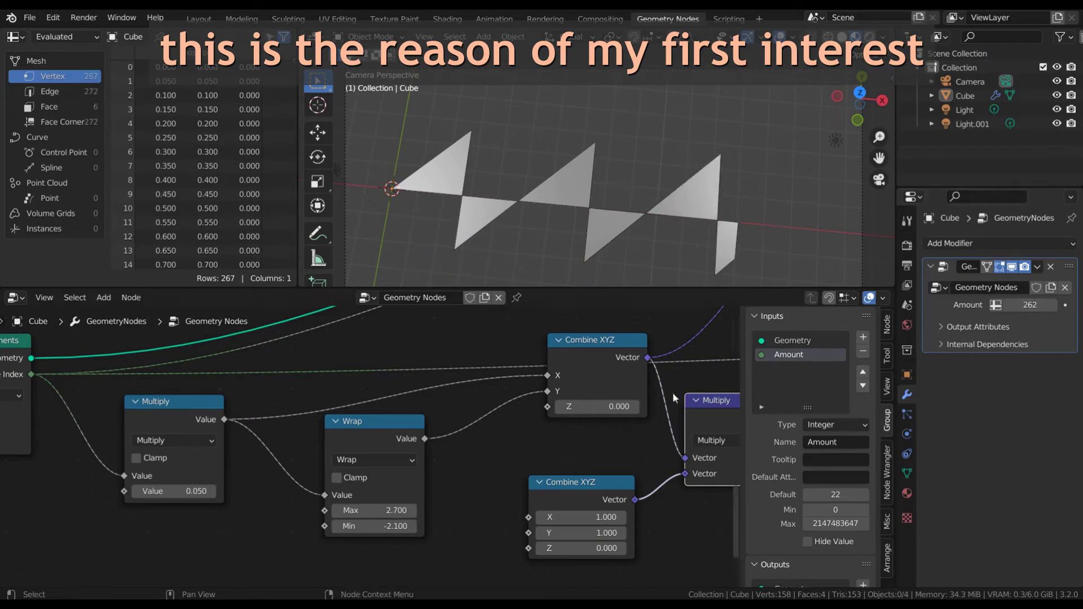
click(393, 459)
- Choose Snap, reduce the Amount to 98, and try Snap increments of -0.300 and -1.500
click(592, 395)
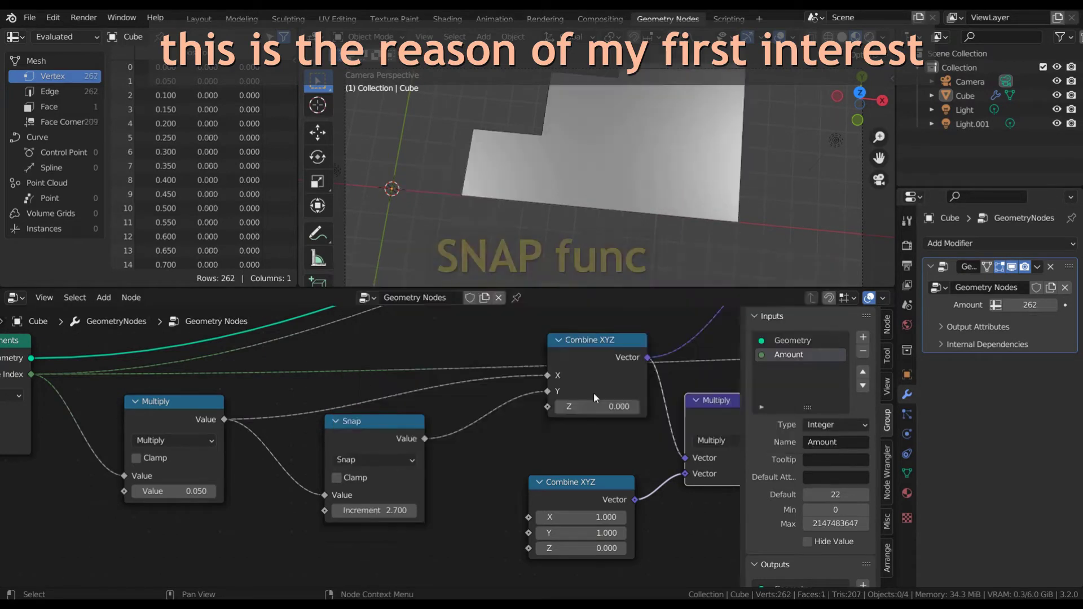
drag(398, 511, 322, 511)
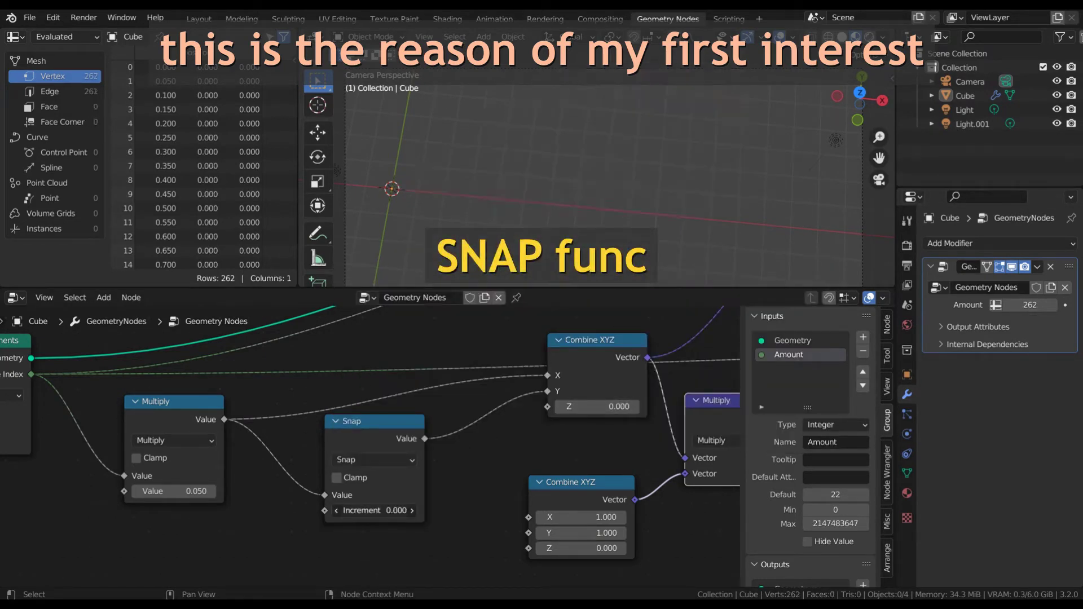
drag(1015, 306, 959, 307)
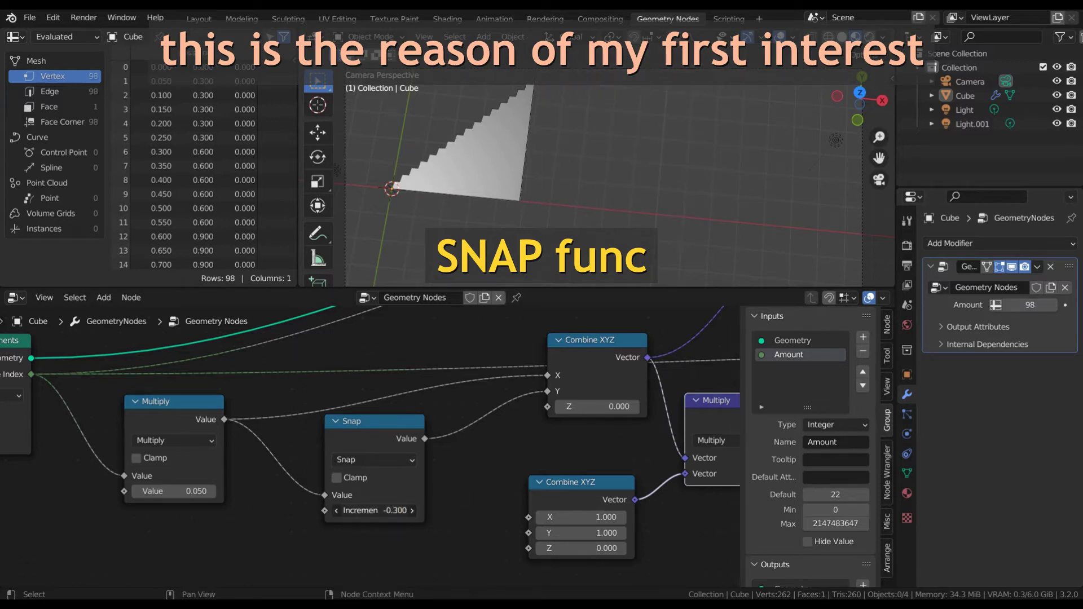
drag(375, 511, 338, 511)
- Change the operation to Ping-Pong with Scale -1.600 and raise the Amount to 122
click(397, 458)
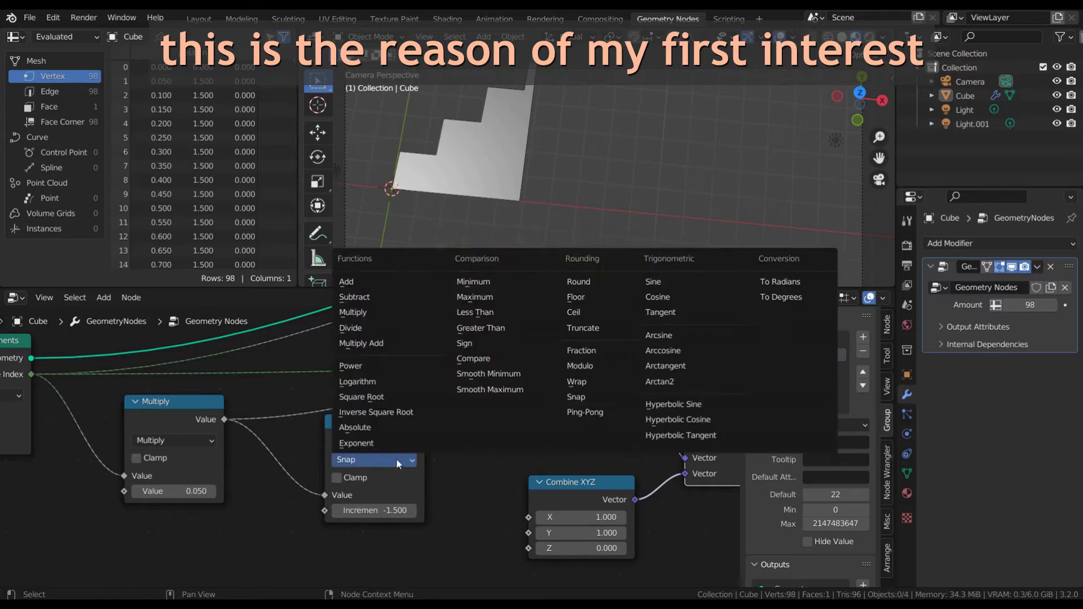
click(594, 407)
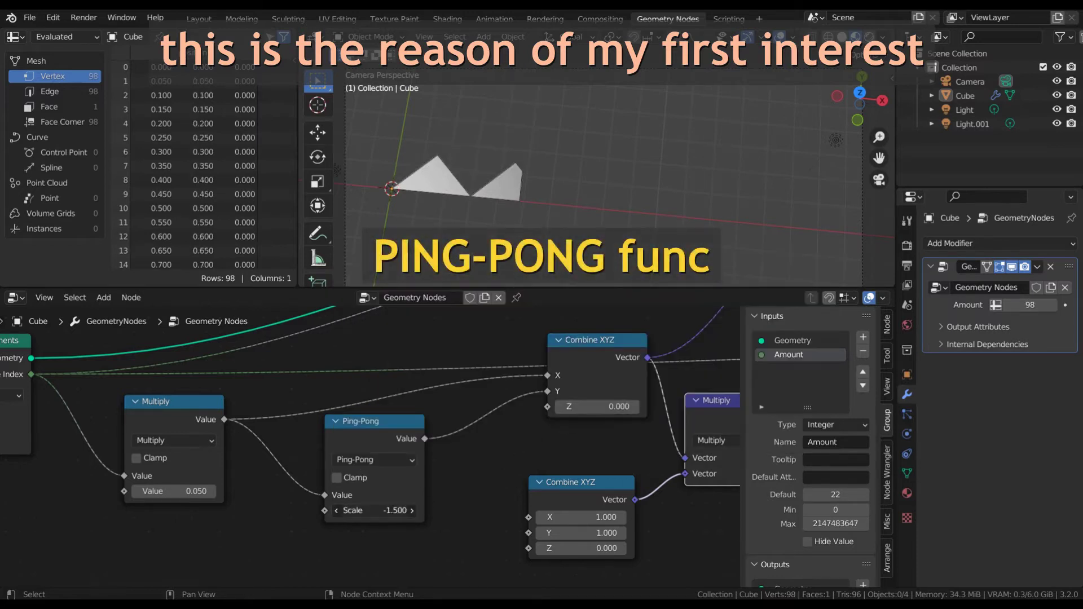
mouse_move(367, 511)
mouse_down()
mouse_move(406, 510)
mouse_move(361, 511)
mouse_up()
drag(1022, 305, 1044, 305)
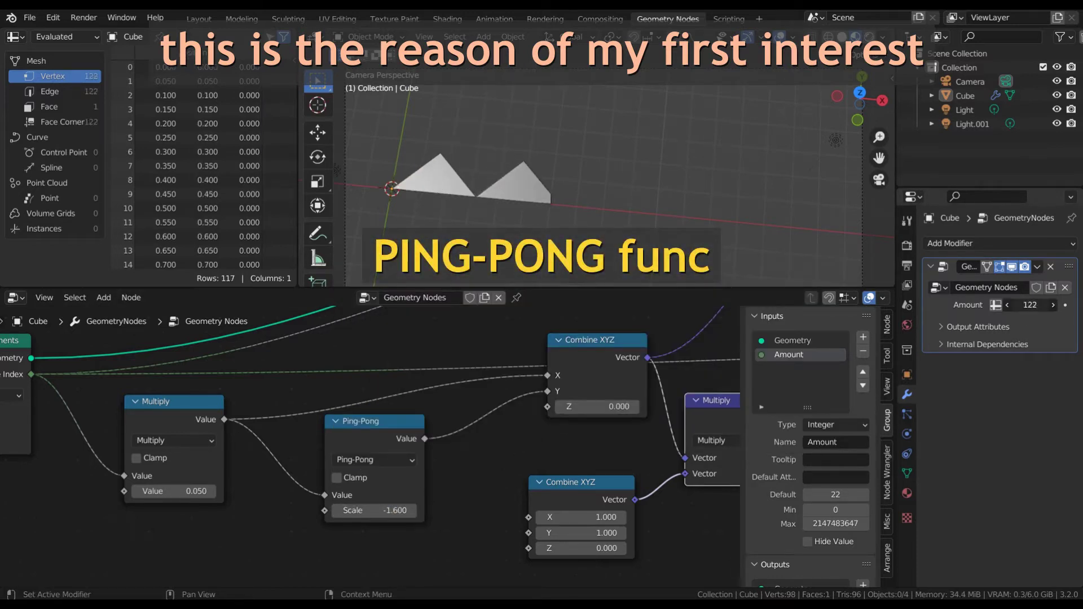
- Try Fraction, then settle the Math node on Arctan2
click(391, 461)
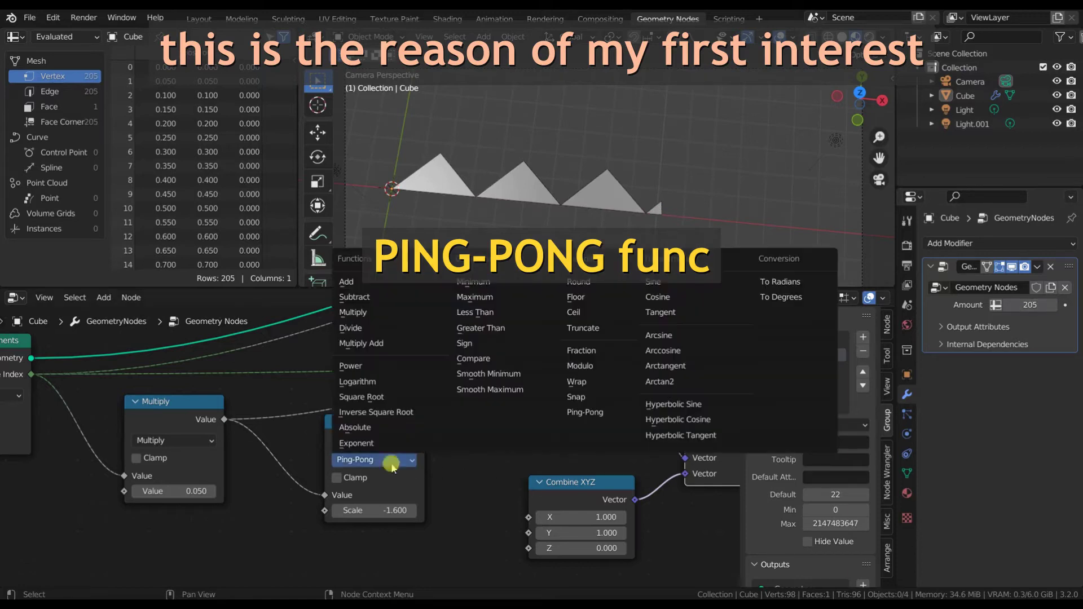
click(620, 351)
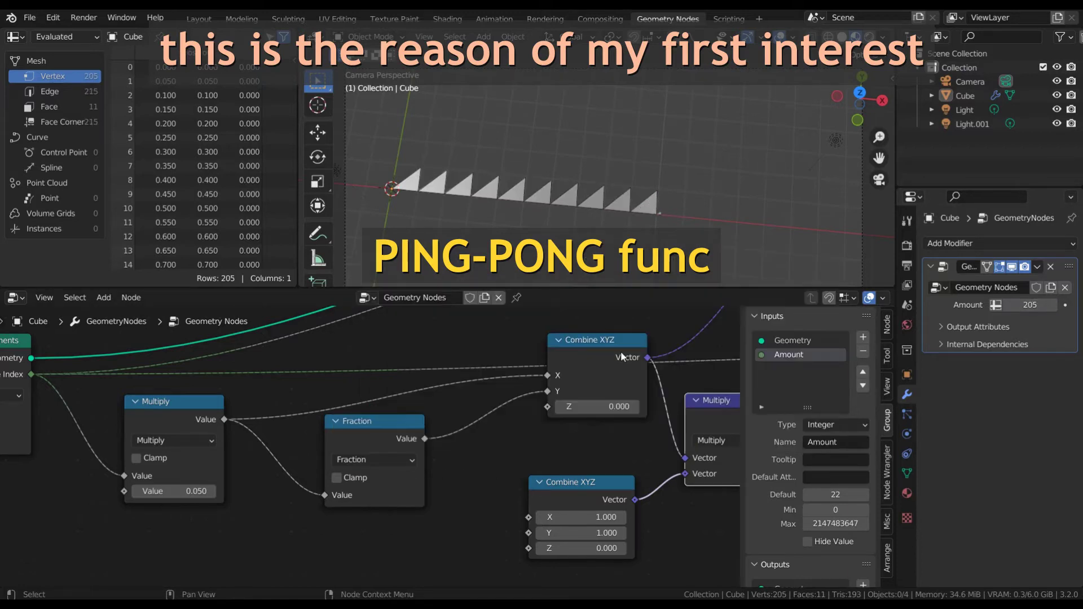
click(405, 461)
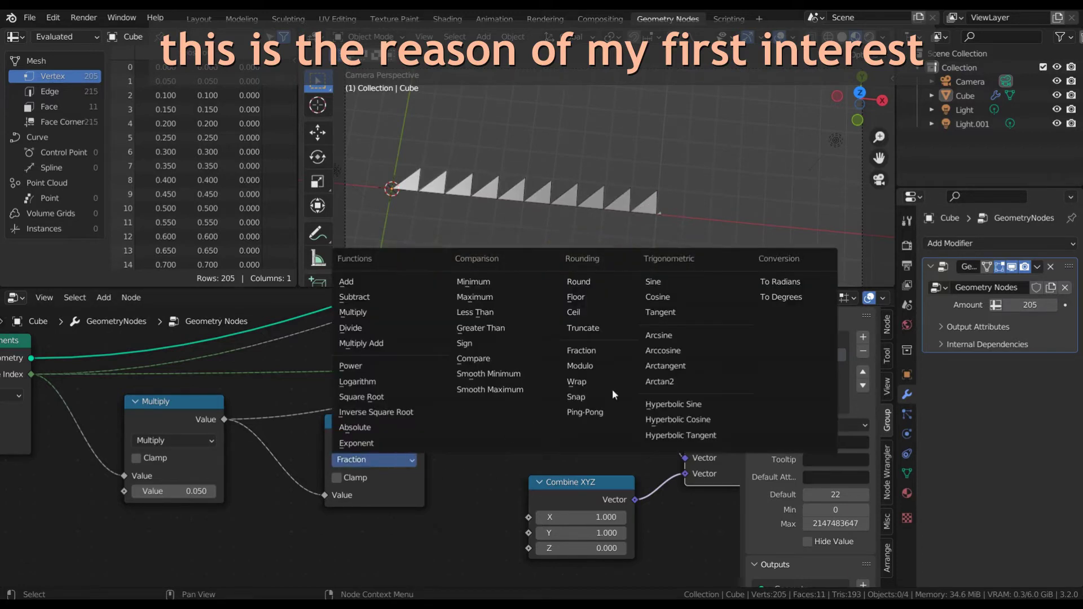
click(670, 382)
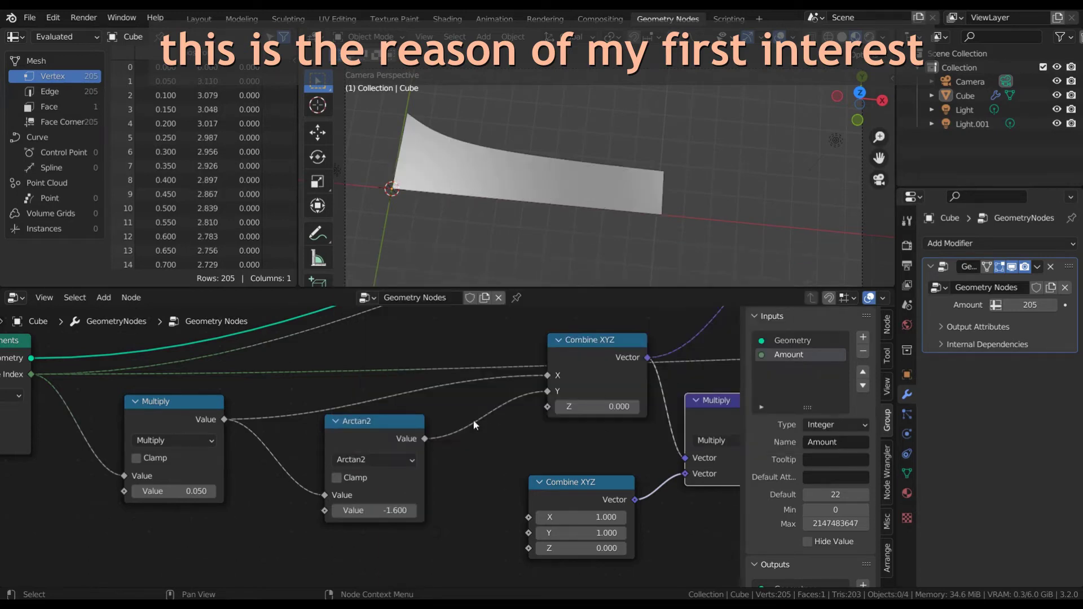
- Switch the Math node to Logarithm with Base 2.1
click(406, 459)
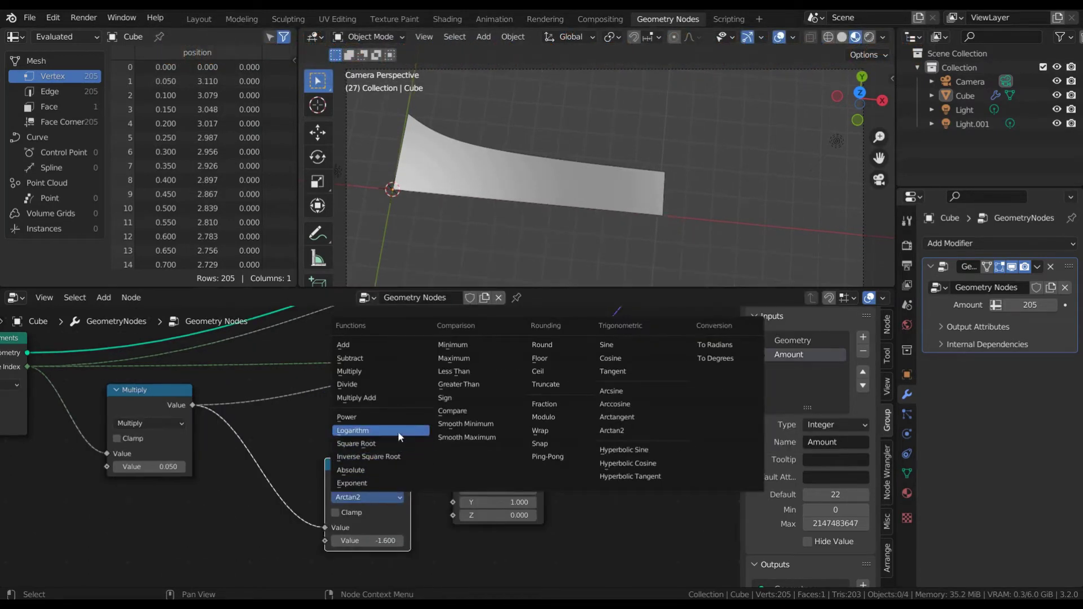
click(397, 431)
click(377, 540)
text(2.1)
key(Return)
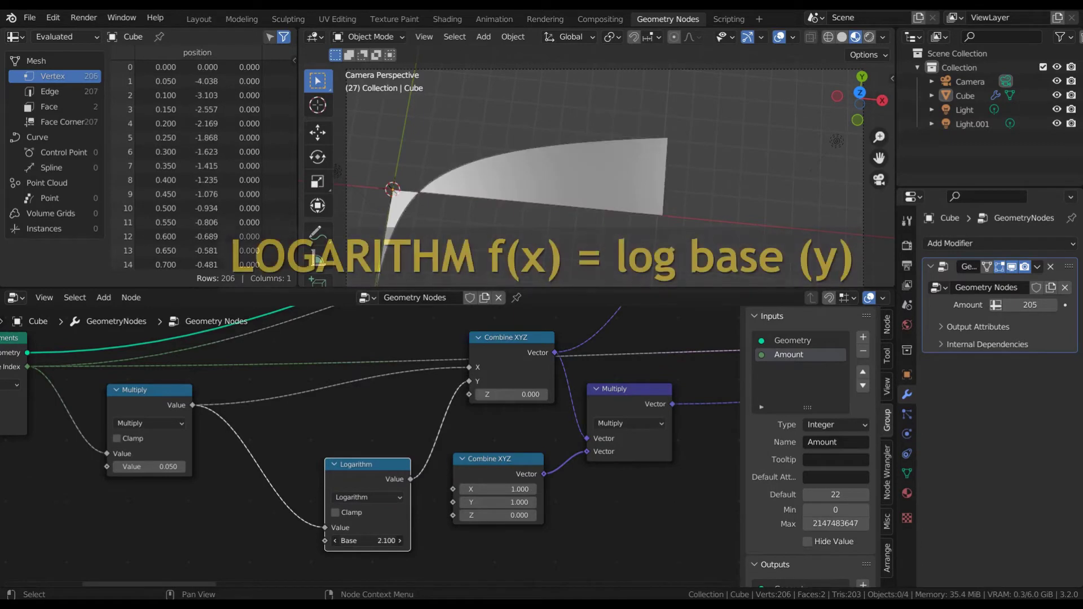
- Try Square Root and Inverse Square Root, then Power with a varied exponent
click(377, 501)
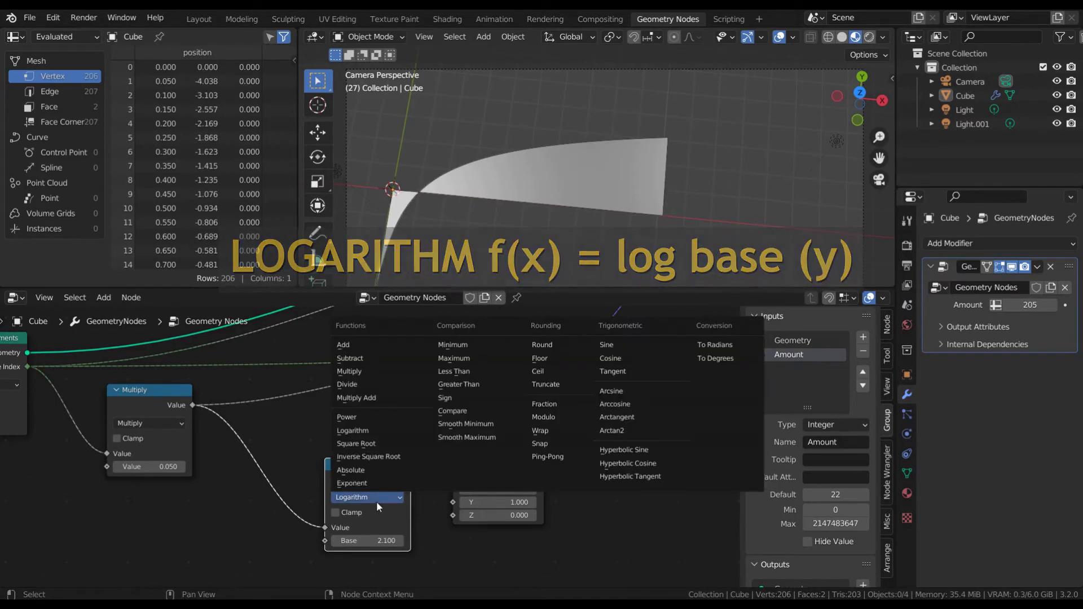
click(382, 444)
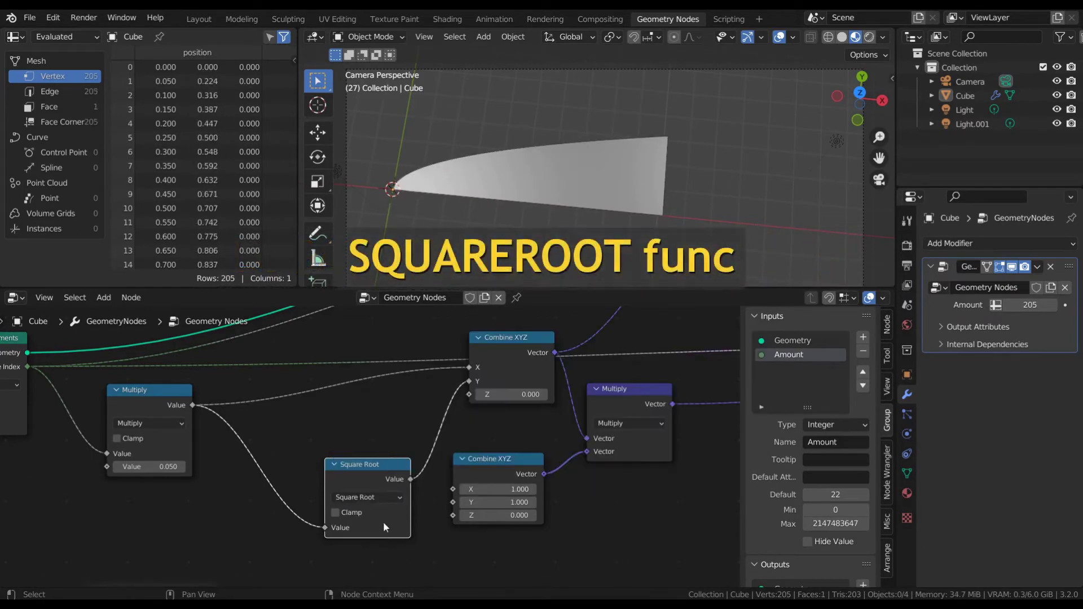
click(381, 497)
click(387, 457)
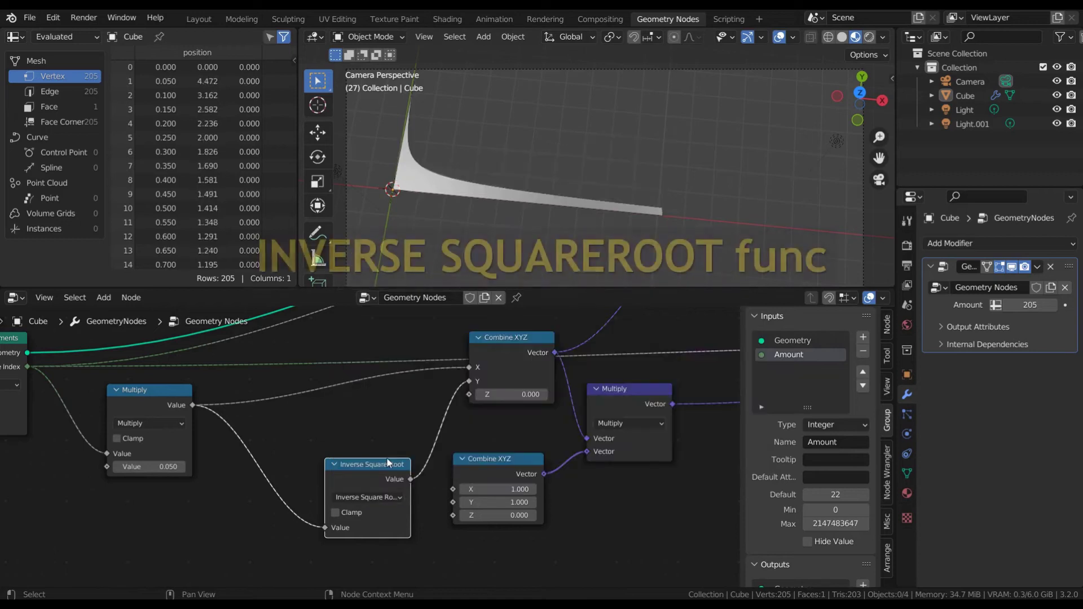
click(378, 499)
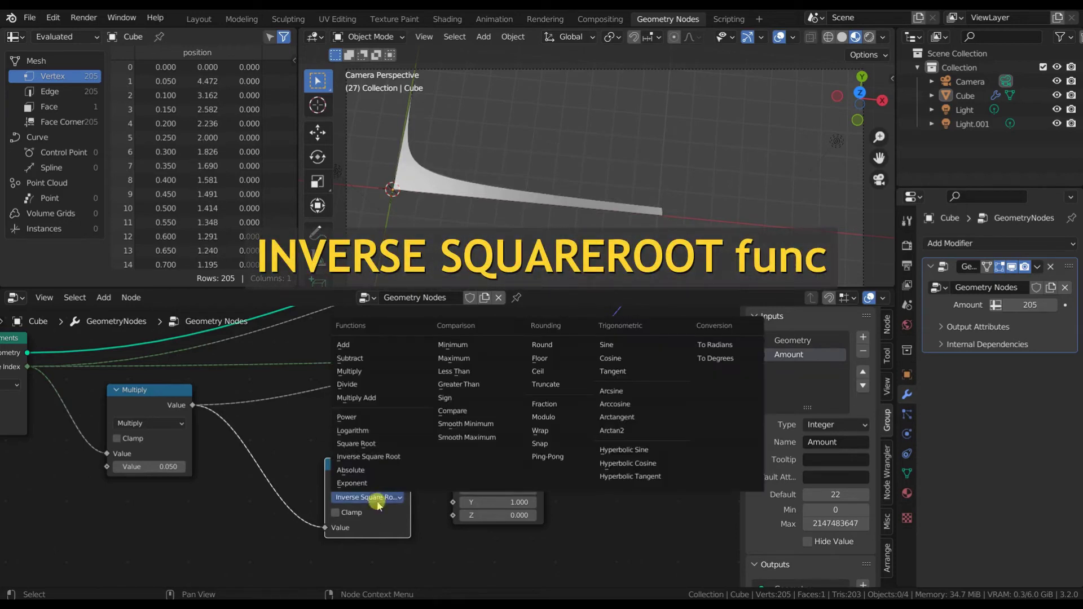
click(382, 417)
mouse_move(372, 541)
mouse_down()
mouse_move(339, 541)
mouse_move(389, 541)
mouse_up()
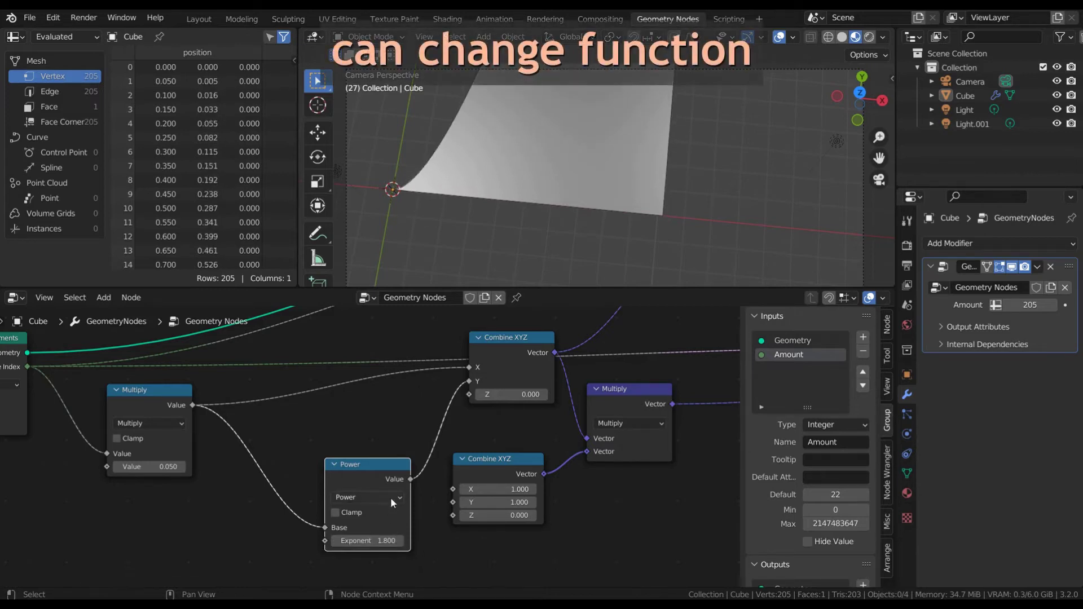
- Try Arctan2 at -1.6, then switch to Sine and move the node left
click(391, 497)
click(610, 431)
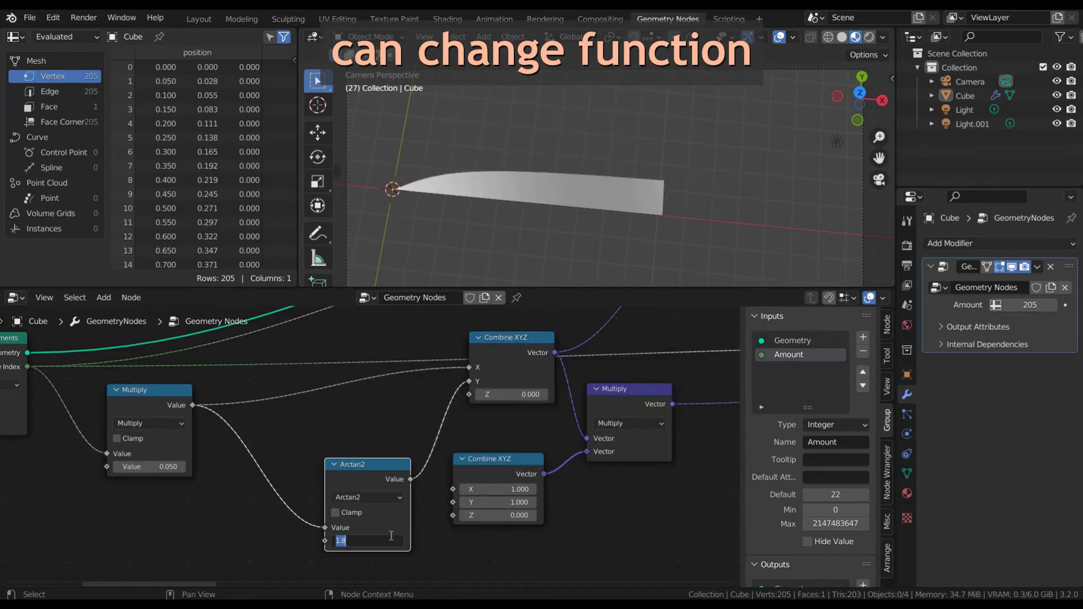
text(-1.6)
key(Return)
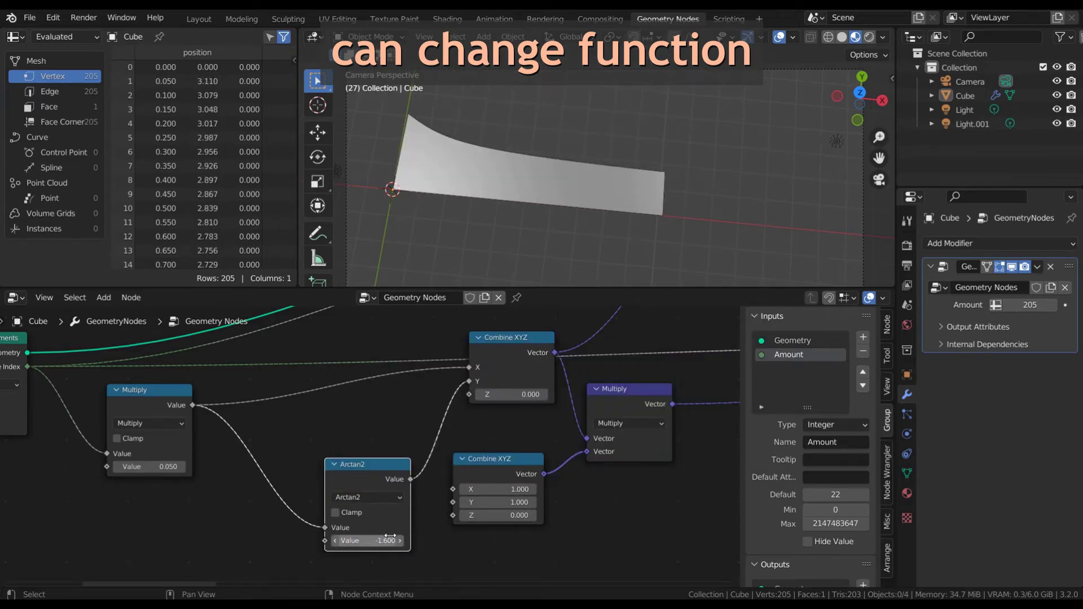
click(368, 497)
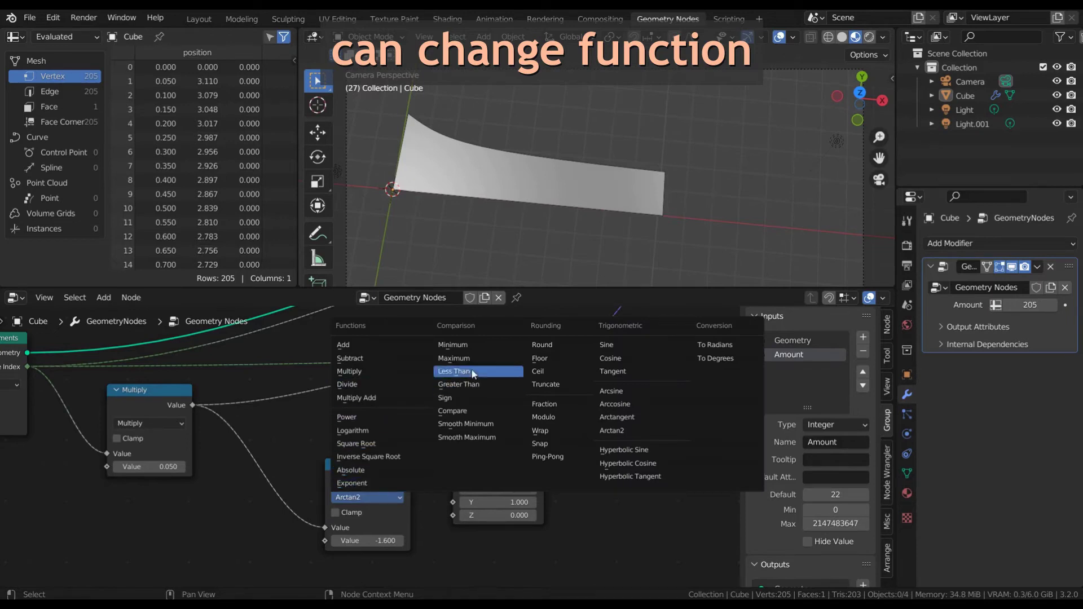
click(602, 345)
mouse_move(390, 482)
mouse_down()
mouse_move(342, 457)
mouse_move(454, 503)
mouse_up()
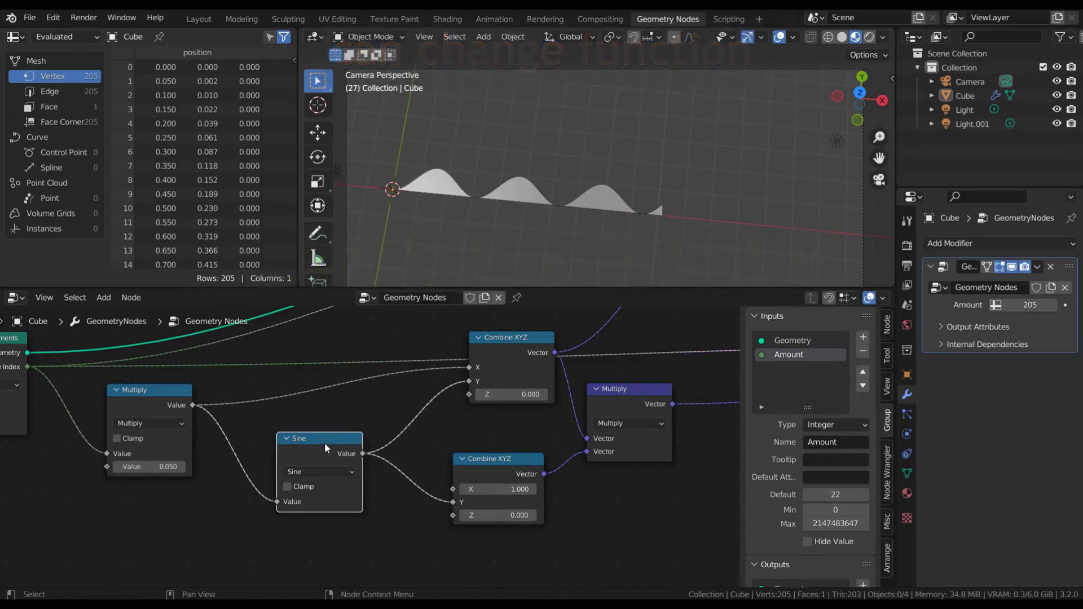
- Duplicate the Sine node and turn the linked copy into a Cosine node
key(shift+d)
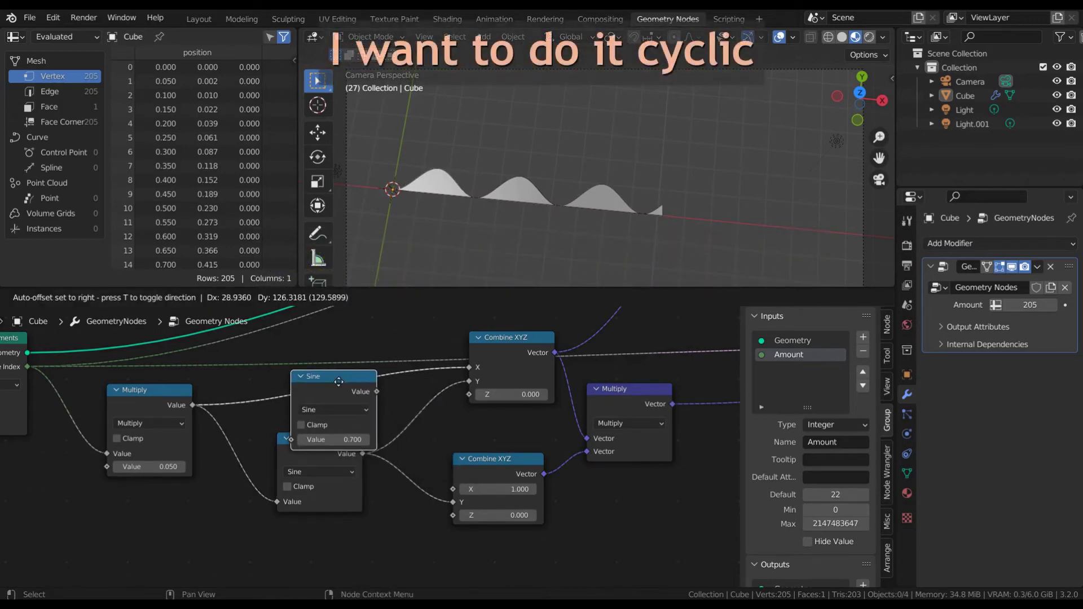
click(338, 382)
click(337, 411)
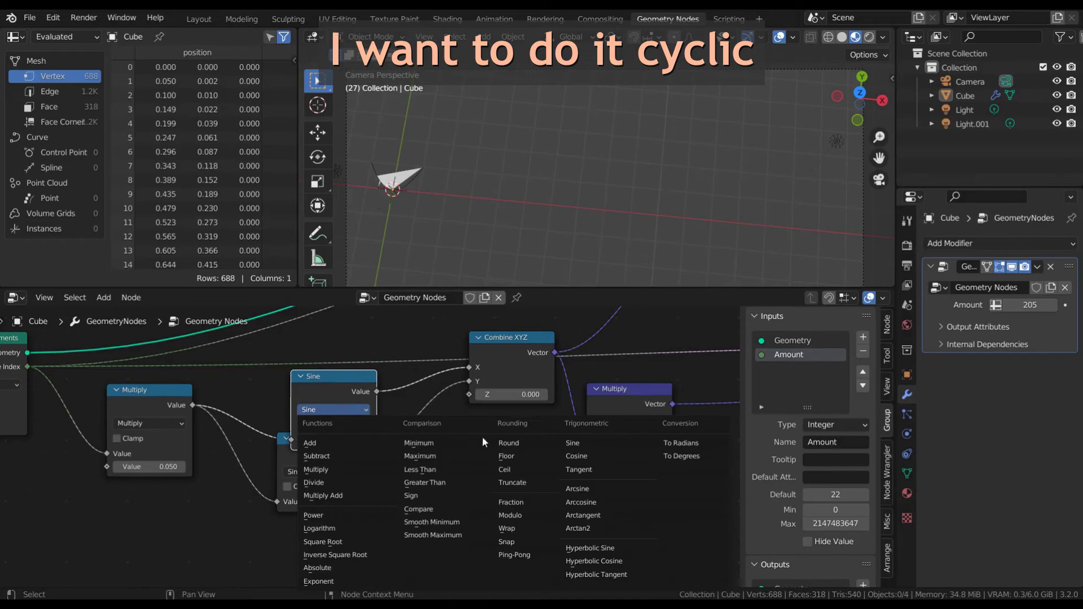
click(576, 456)
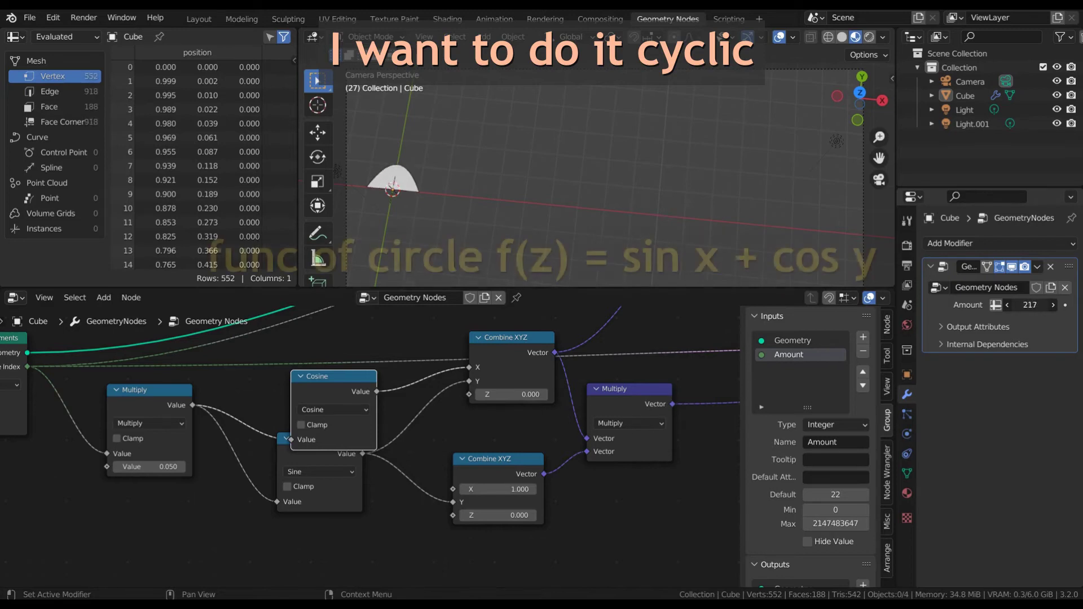
- Detach Sine from the Y input and tune the Amount until the arc closes at 127
drag(1030, 305, 1055, 305)
mouse_move(454, 502)
mouse_down()
mouse_move(420, 505)
mouse_move(435, 505)
mouse_up()
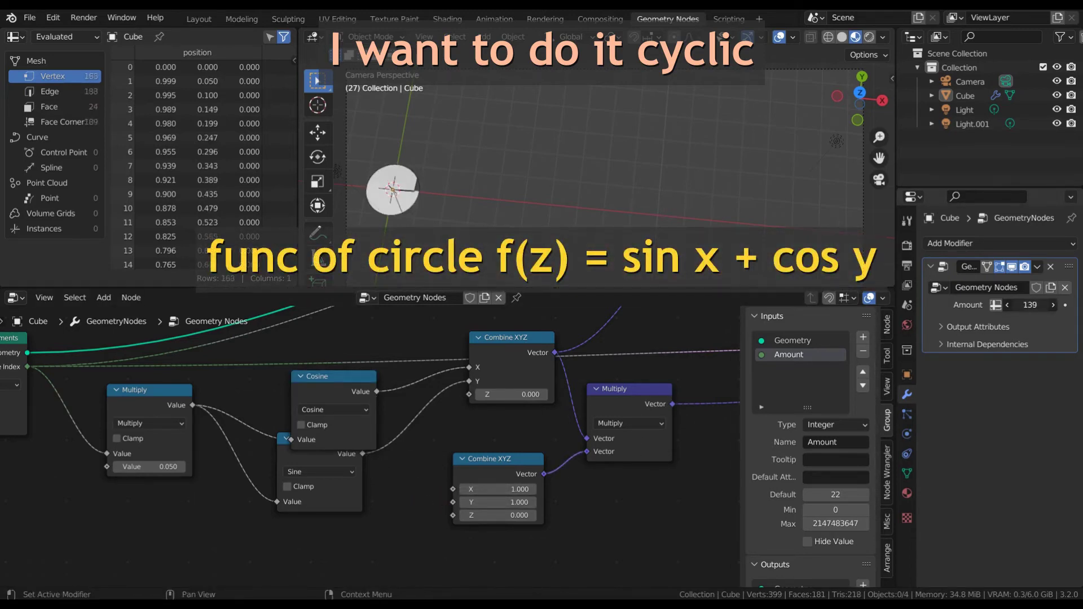
drag(1030, 304, 1010, 305)
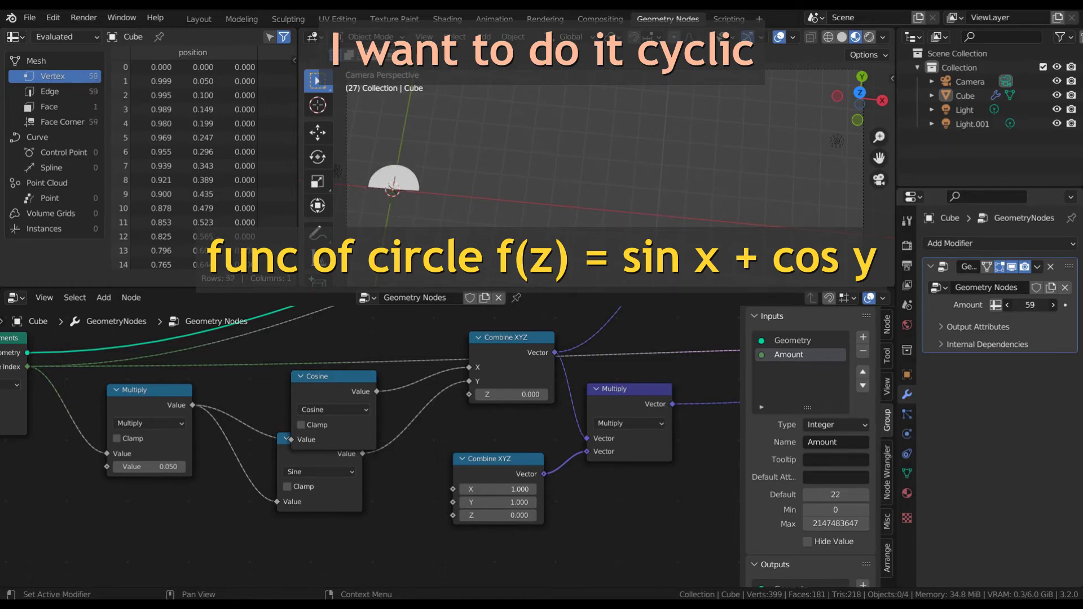
drag(1031, 304, 1049, 305)
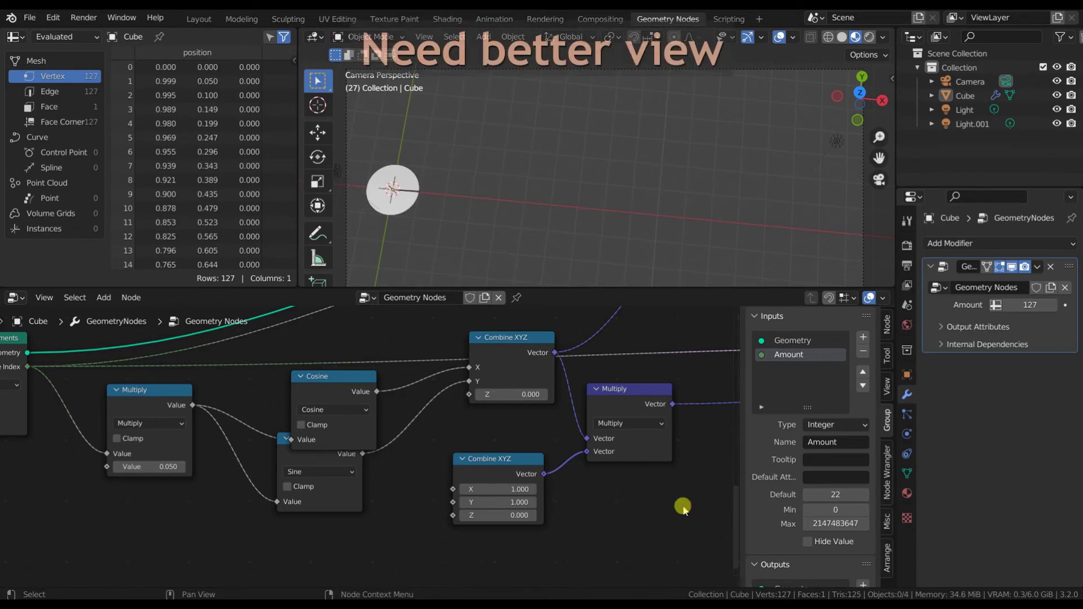
- Orbit to a head-on view, trial Cosine driving scale Y as a bow-tie, then cut that link
middle_drag(504, 262, 673, 224)
mouse_move(474, 181)
middle_down()
mouse_move(542, 182)
mouse_move(503, 191)
mouse_move(635, 165)
mouse_move(641, 152)
middle_up()
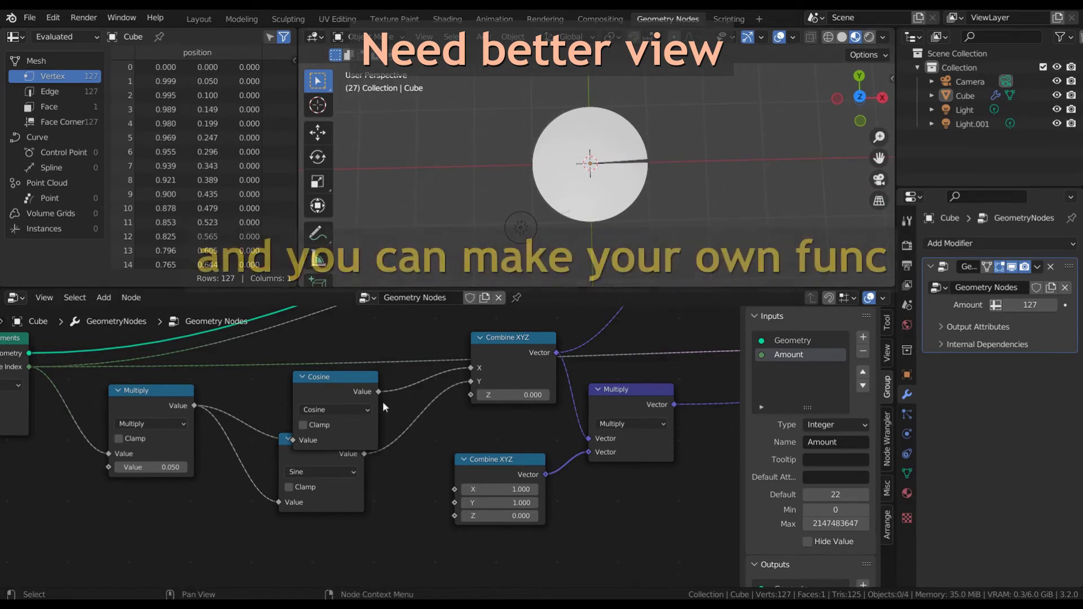
drag(378, 392, 454, 503)
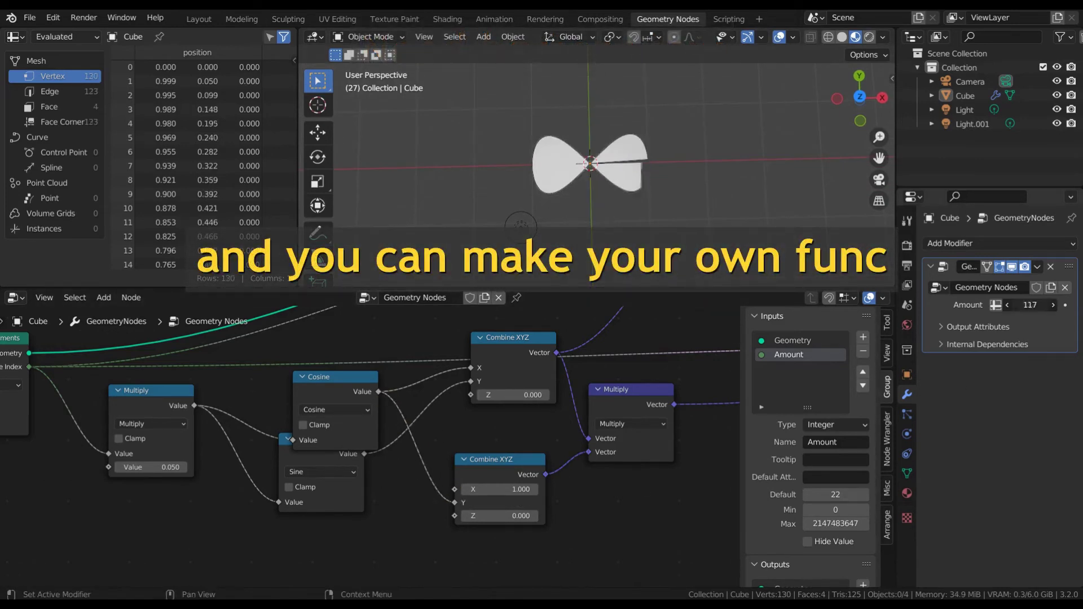
mouse_move(1031, 304)
mouse_down()
mouse_move(993, 305)
mouse_move(1048, 305)
mouse_up()
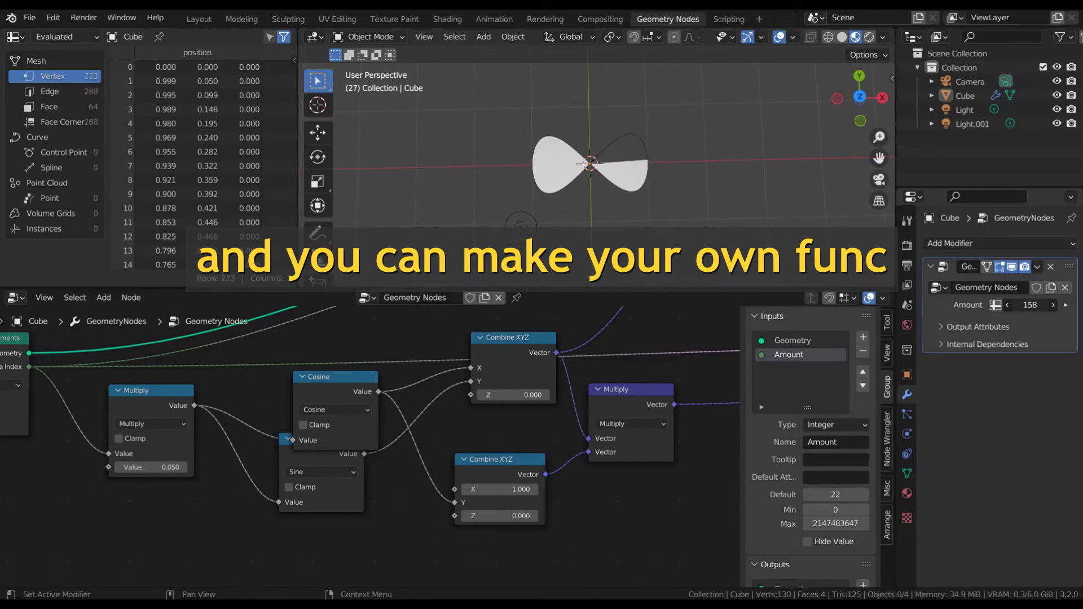
text(127)
key(Return)
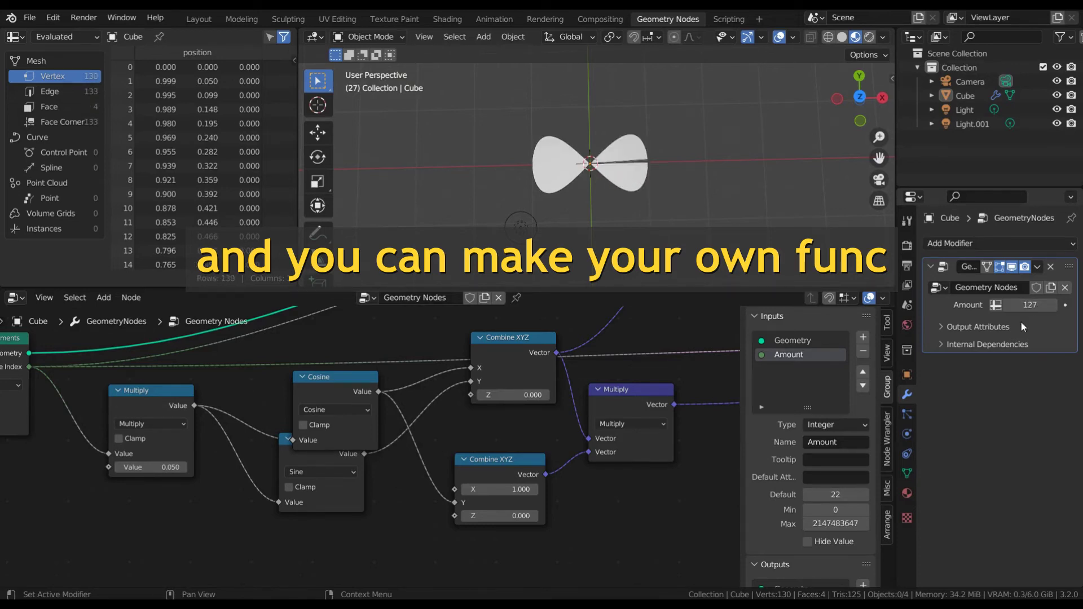
drag(455, 503, 430, 477)
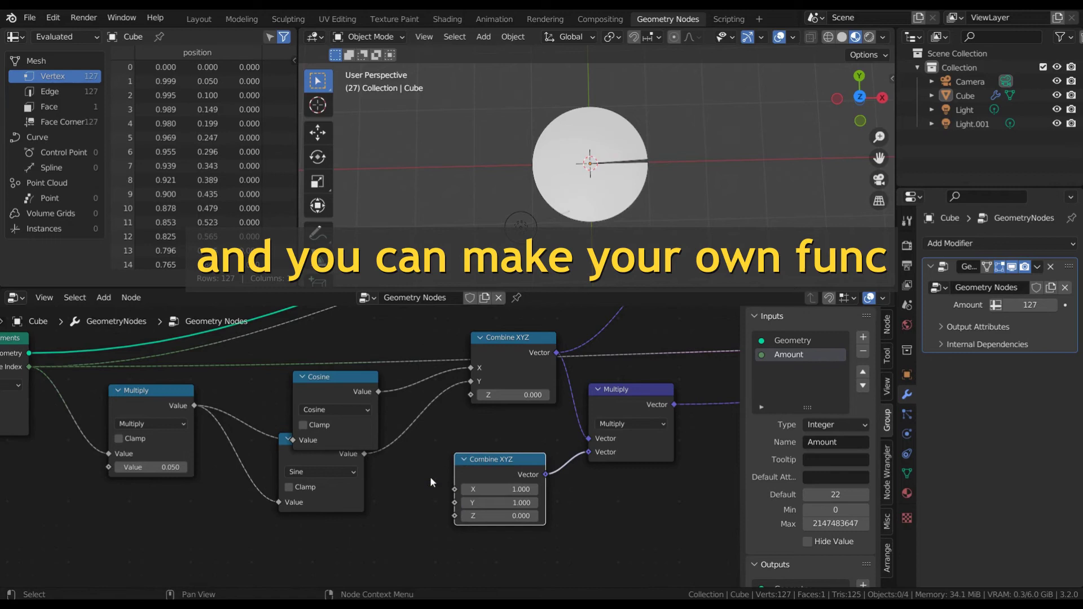
- Duplicate Cosine into a Ping-Pong node fed by Multiply and driving scale Y
click(339, 384)
key(shift+d)
click(368, 512)
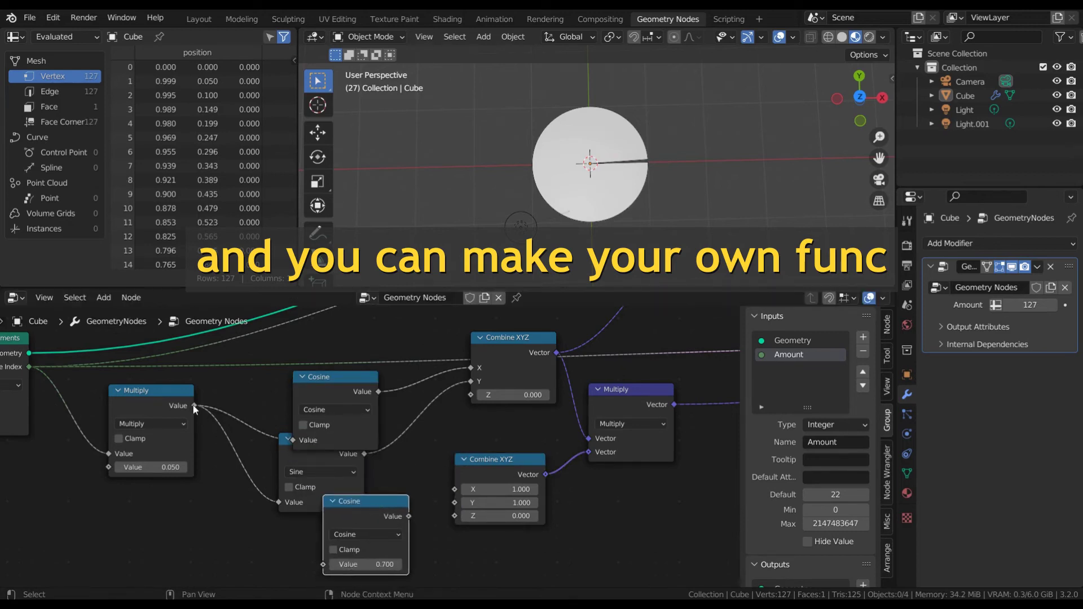
drag(195, 406, 323, 564)
click(361, 534)
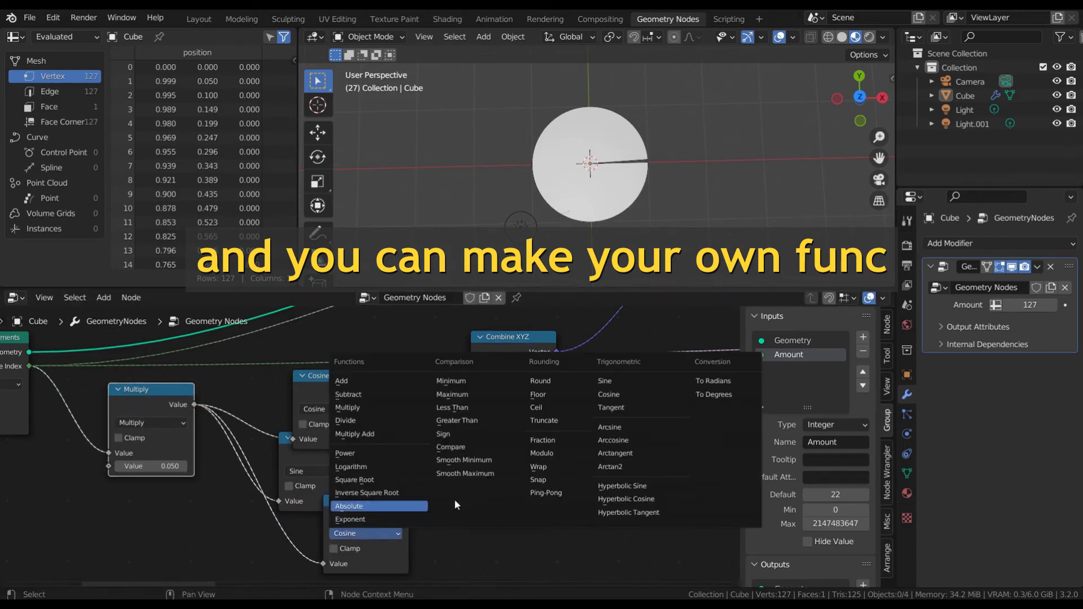
click(550, 492)
drag(408, 515, 455, 502)
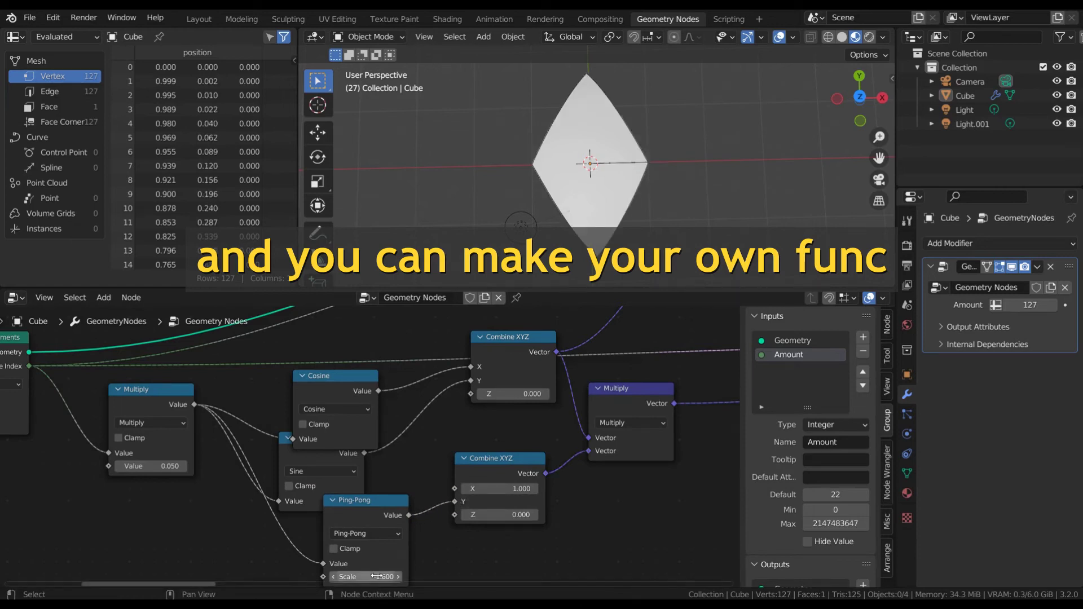
drag(377, 577, 389, 577)
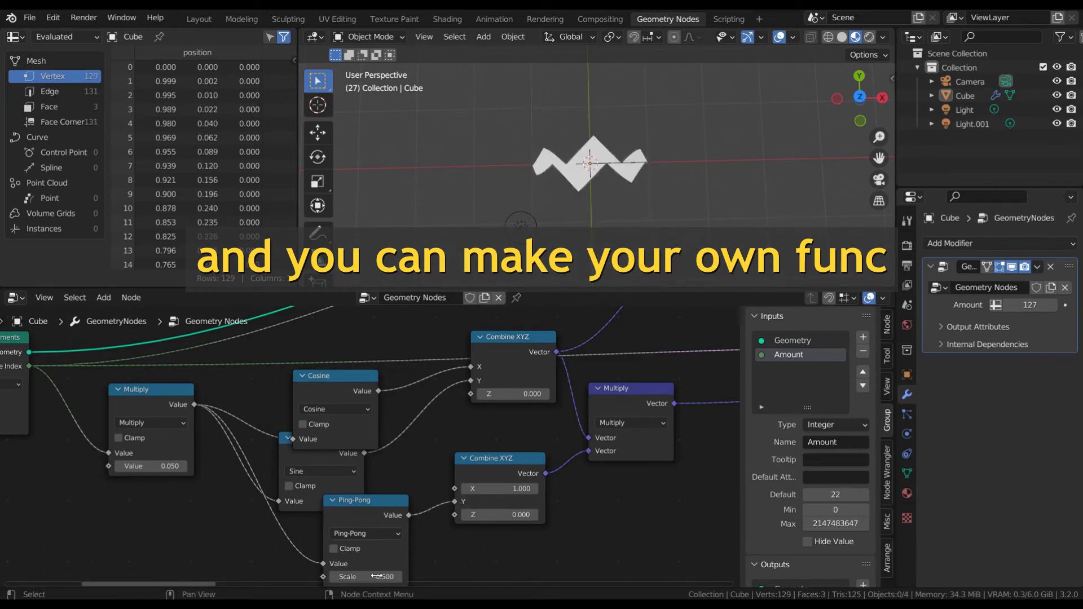
- Link Ping-Pong to scale X too, set Scale 1.100, and raise the Amount for more petals
mouse_move(1030, 305)
mouse_down()
mouse_move(1069, 304)
mouse_move(1049, 305)
mouse_up()
drag(409, 516, 454, 490)
scroll(609, 203, up, 4)
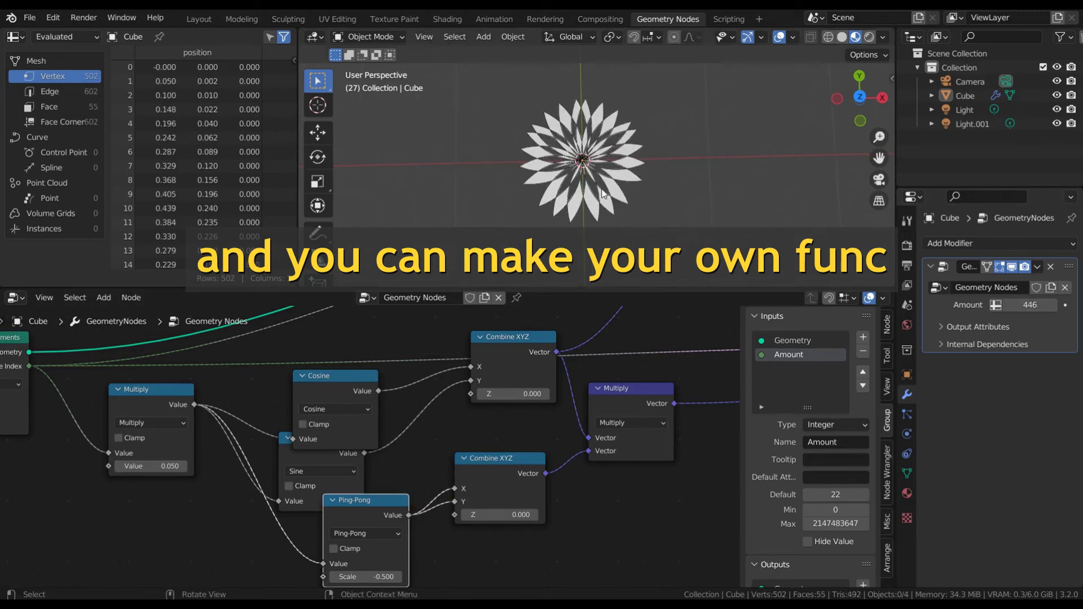
drag(1022, 304, 1041, 305)
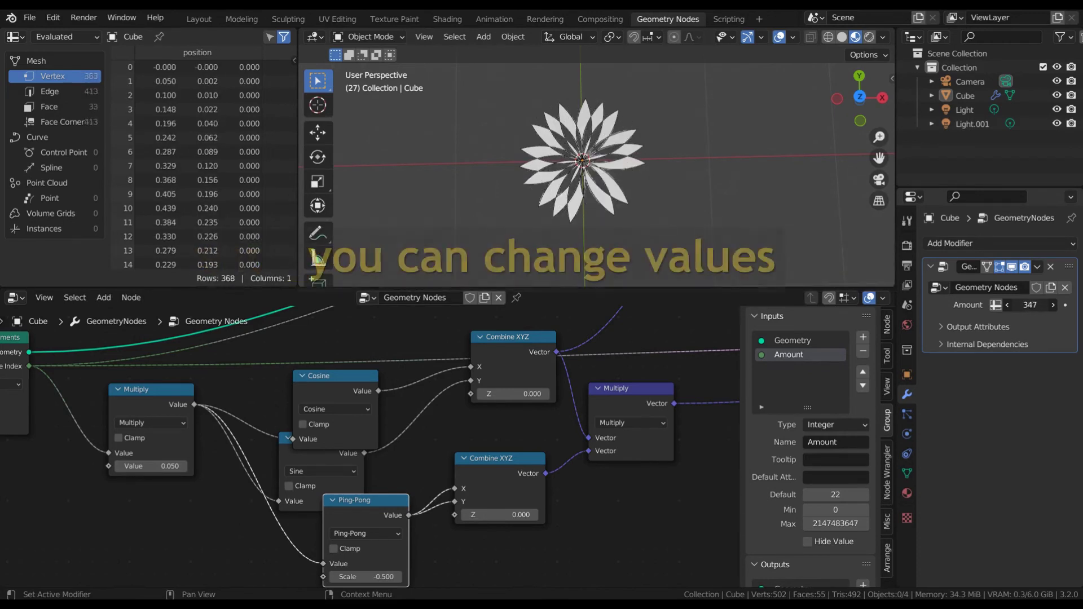
drag(1041, 305, 1010, 304)
drag(367, 576, 406, 577)
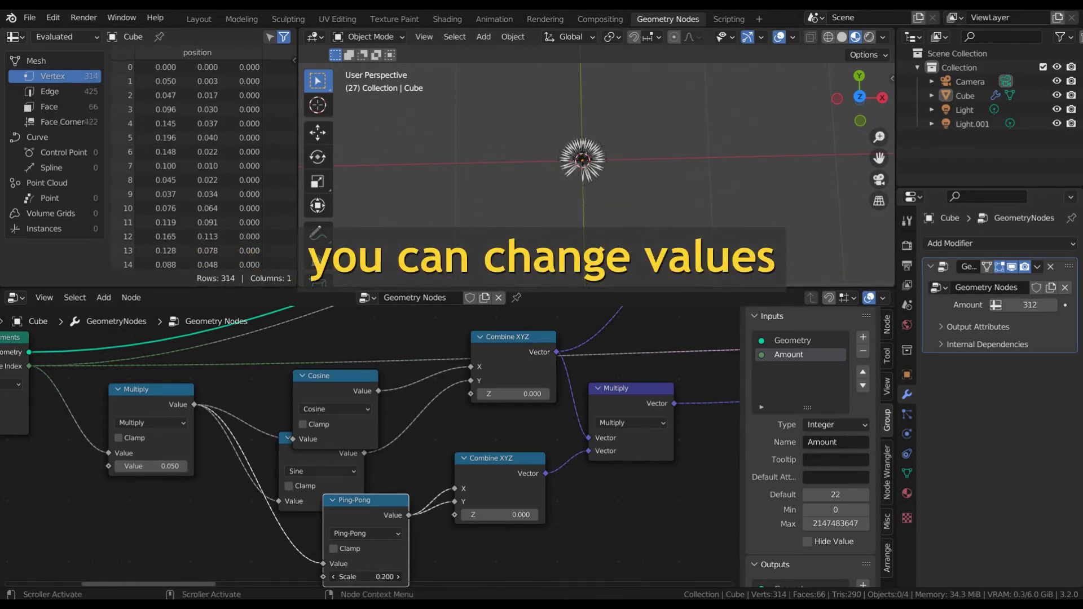
scroll(545, 231, down, 3)
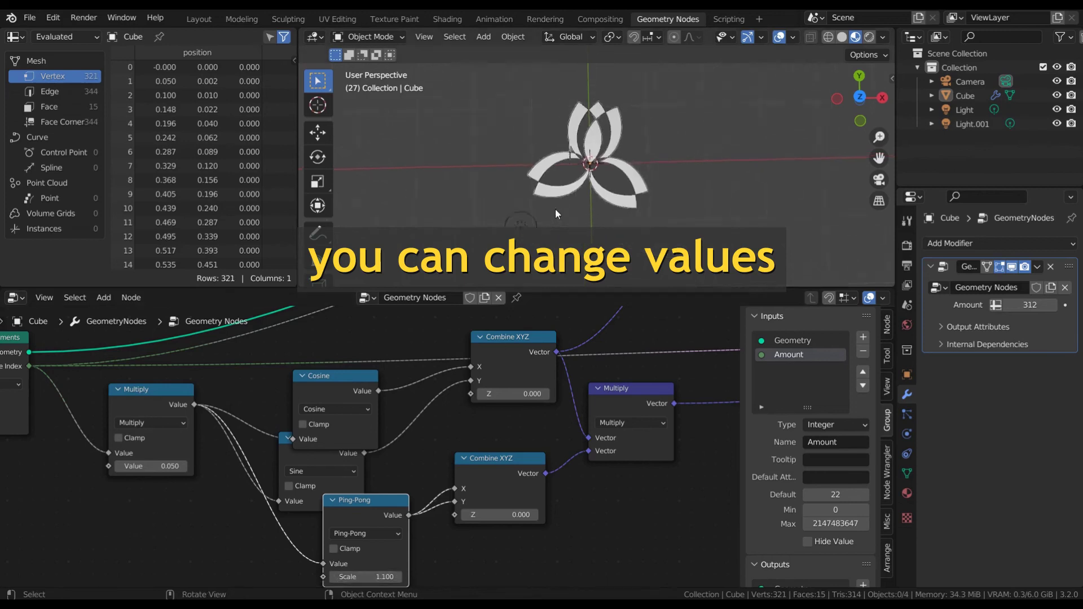
drag(1030, 305, 1041, 305)
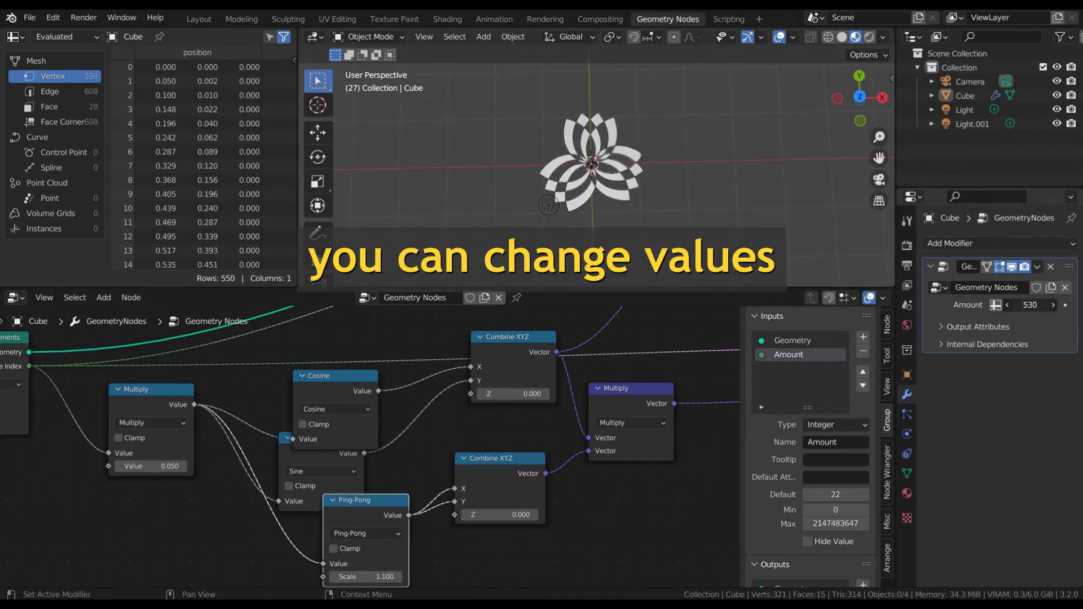
click(381, 534)
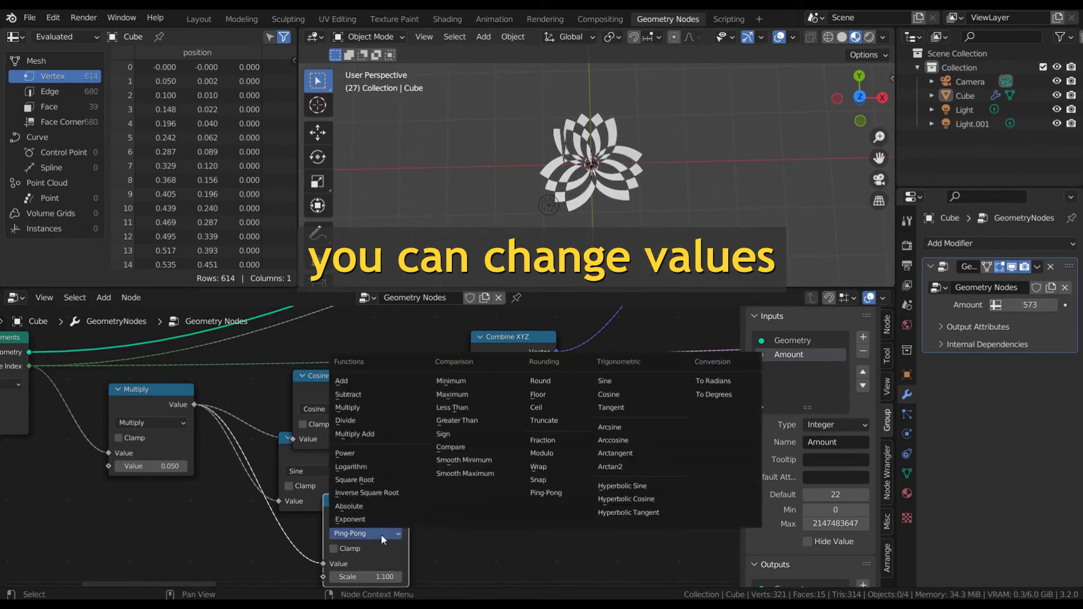
- Try Fraction, then switch the node to Wrap with Max 0.300 at Amount 414
click(543, 440)
drag(1034, 305, 1013, 305)
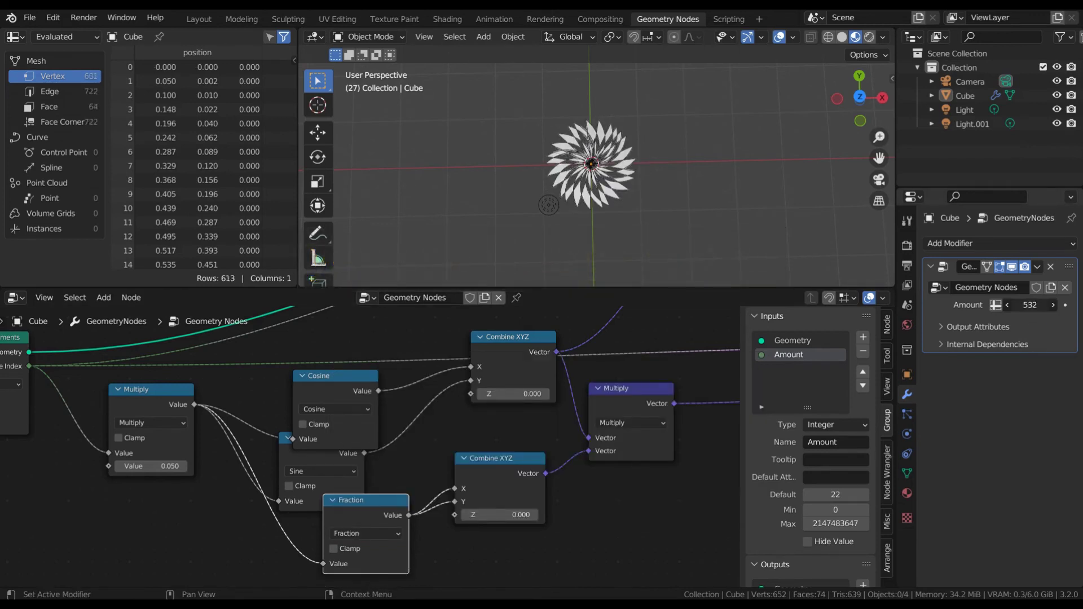
click(375, 536)
click(479, 459)
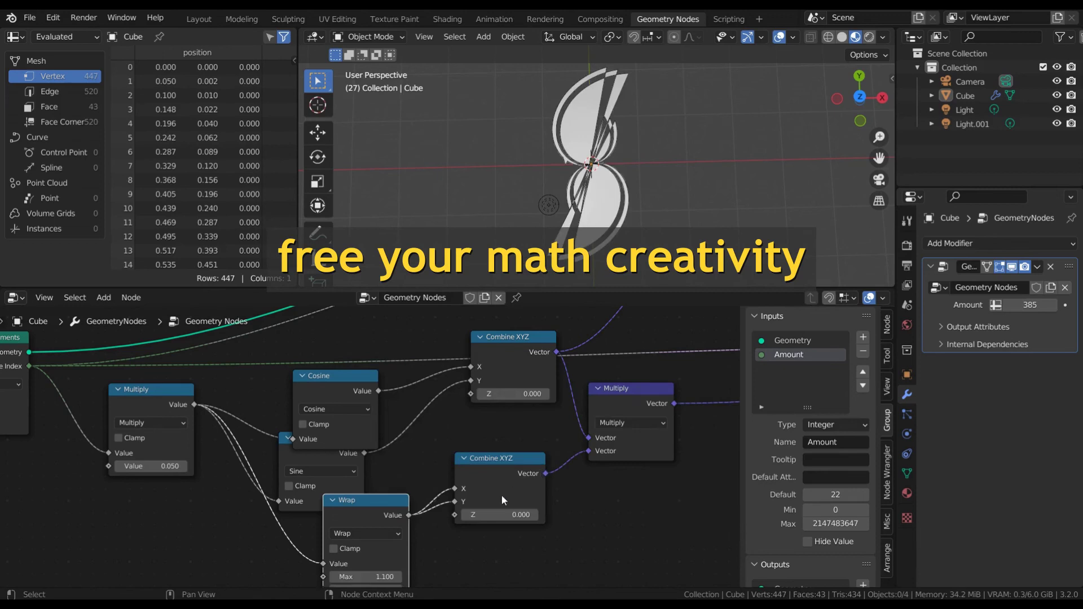
drag(398, 576, 361, 577)
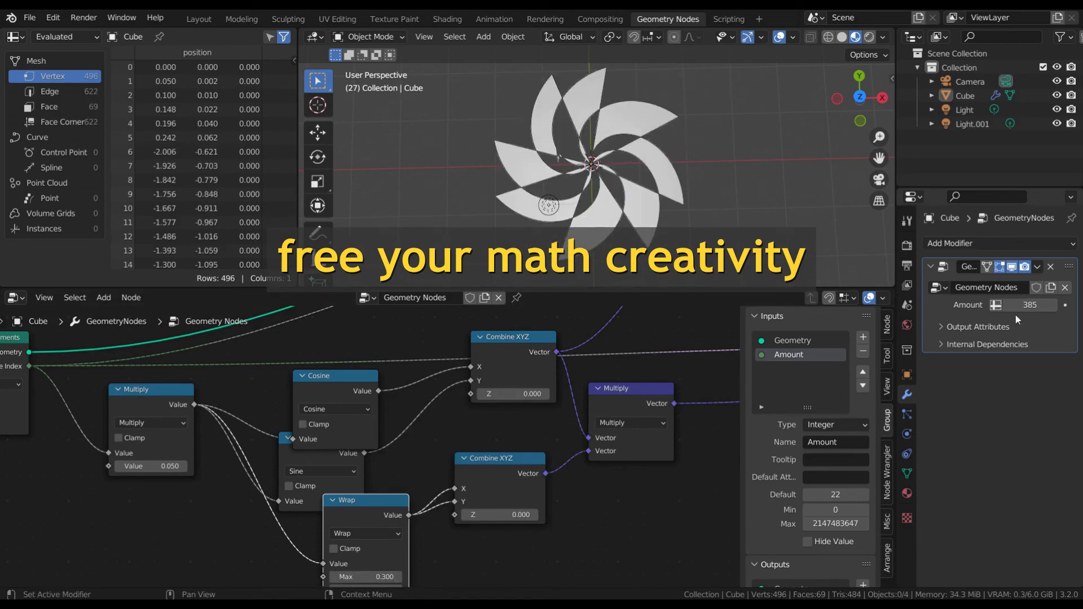
mouse_move(1030, 305)
mouse_down()
mouse_move(1055, 305)
mouse_move(1021, 304)
mouse_up()
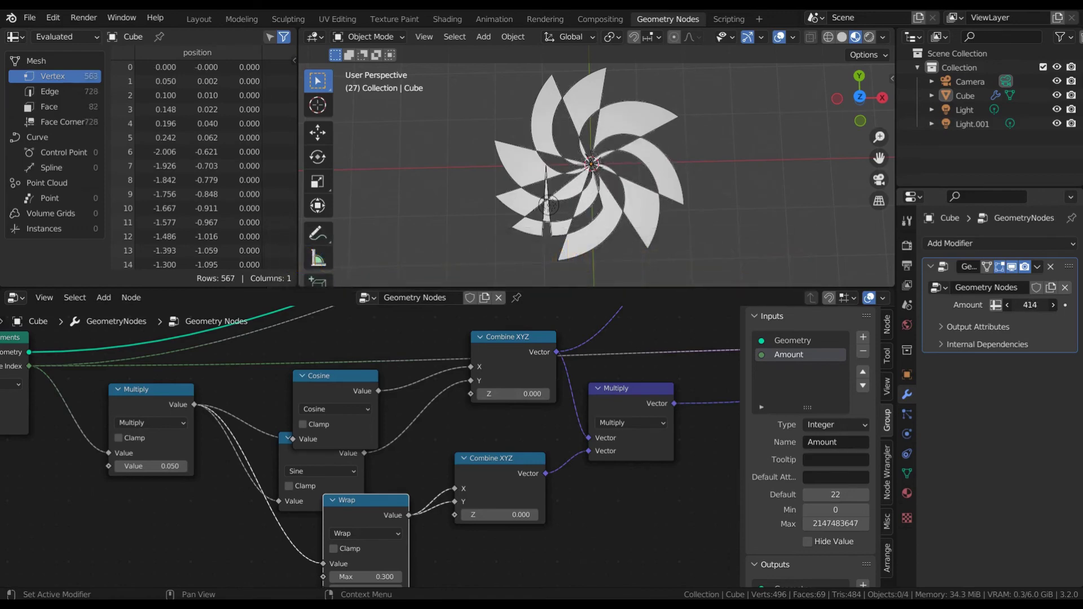